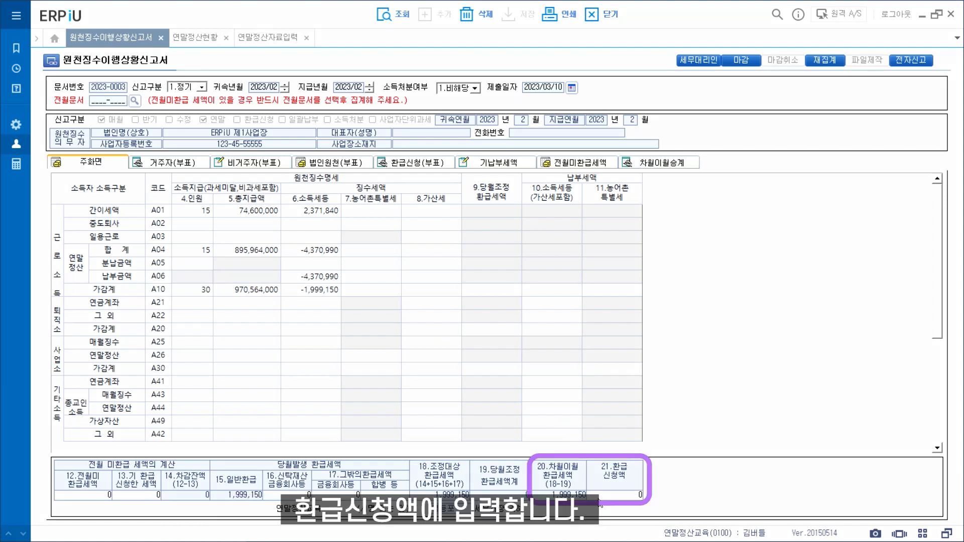
Step: Enter 1,999,150 in the item 21 refund request amount field
{"action": "left_click", "coordinate": [598, 500]}
{"action": "type", "text": "1,999,150"}
{"action": "key", "text": "Return"}
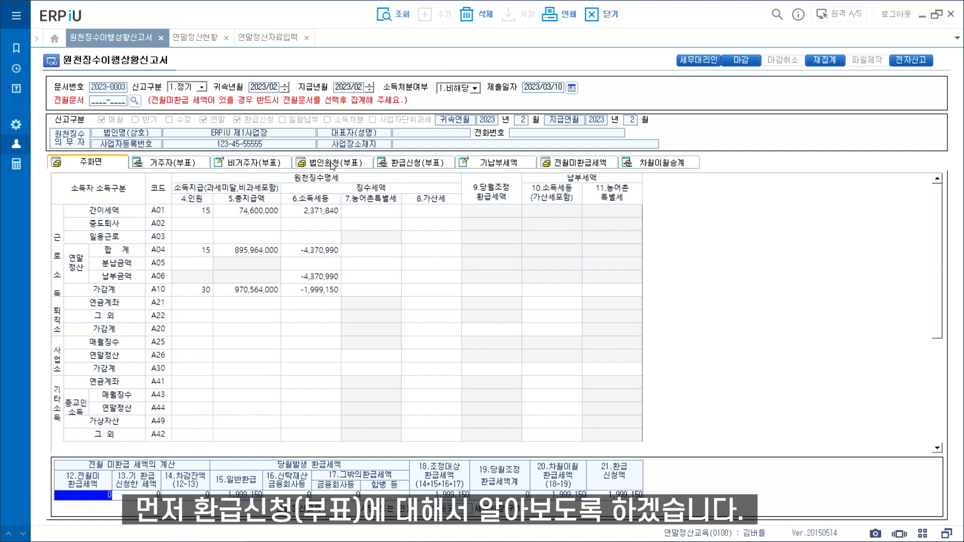
Step: On the refund application sheet, add a 근로소득 row with attribution and payment months 2023/02
{"action": "left_click", "coordinate": [402, 165]}
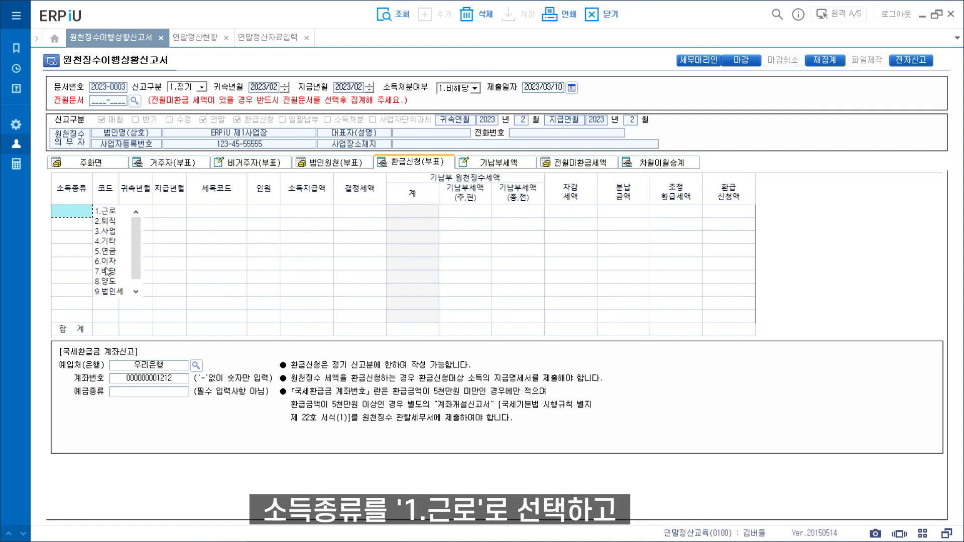
{"action": "left_click", "coordinate": [115, 213]}
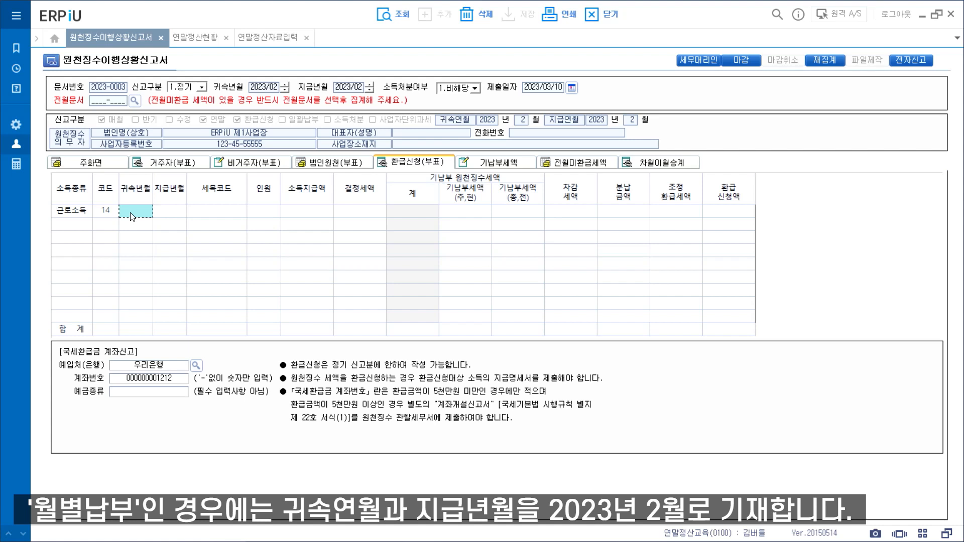
{"action": "type", "text": "202302"}
{"action": "key", "text": "Return"}
{"action": "type", "text": "202302"}
{"action": "key", "text": "Return"}
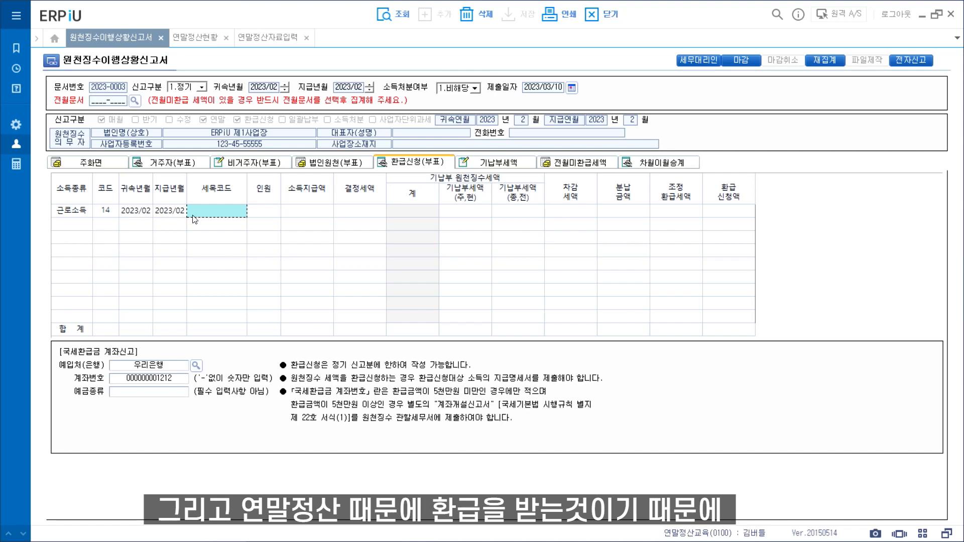
Step: Assign tax code A04 연말정산 to the row and check its figures on the main form
{"action": "double_click", "coordinate": [217, 219]}
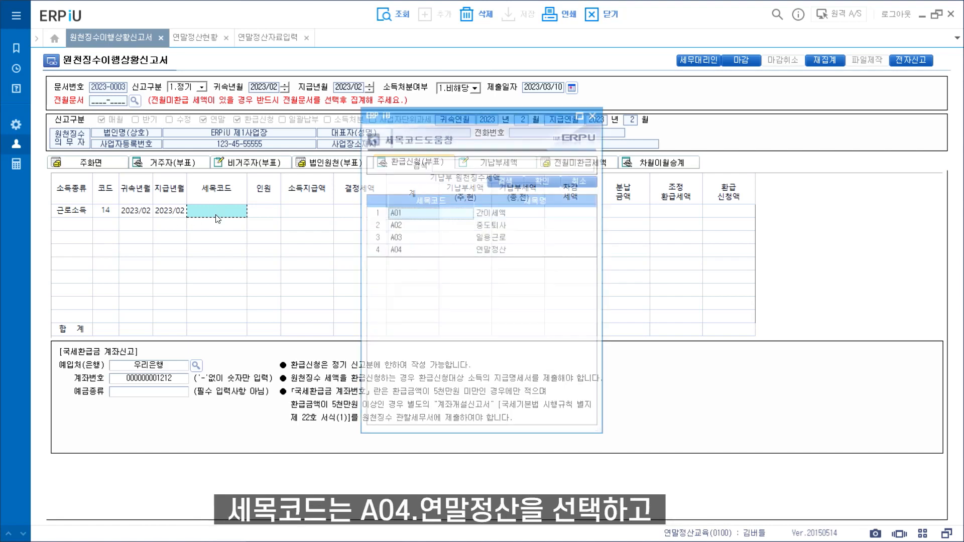
{"action": "double_click", "coordinate": [408, 252]}
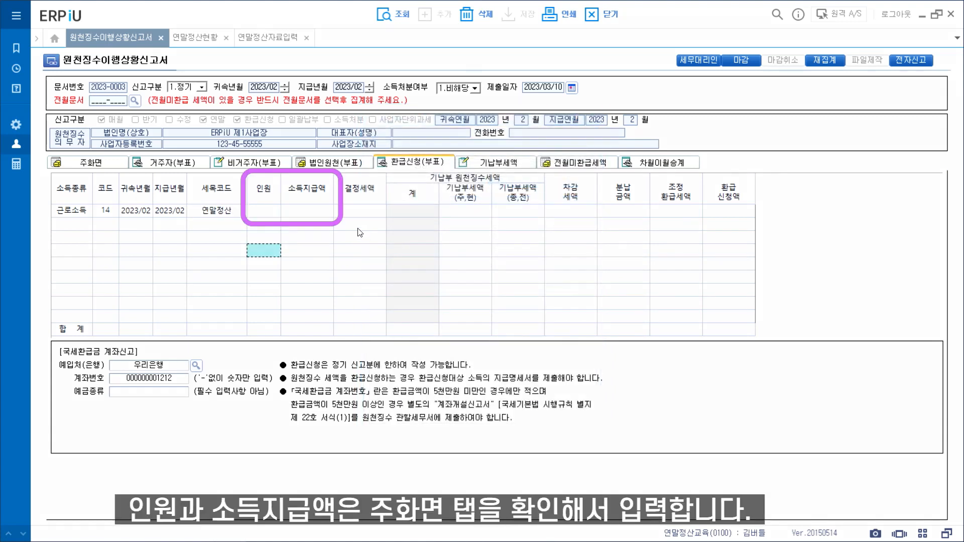
{"action": "left_click", "coordinate": [273, 213]}
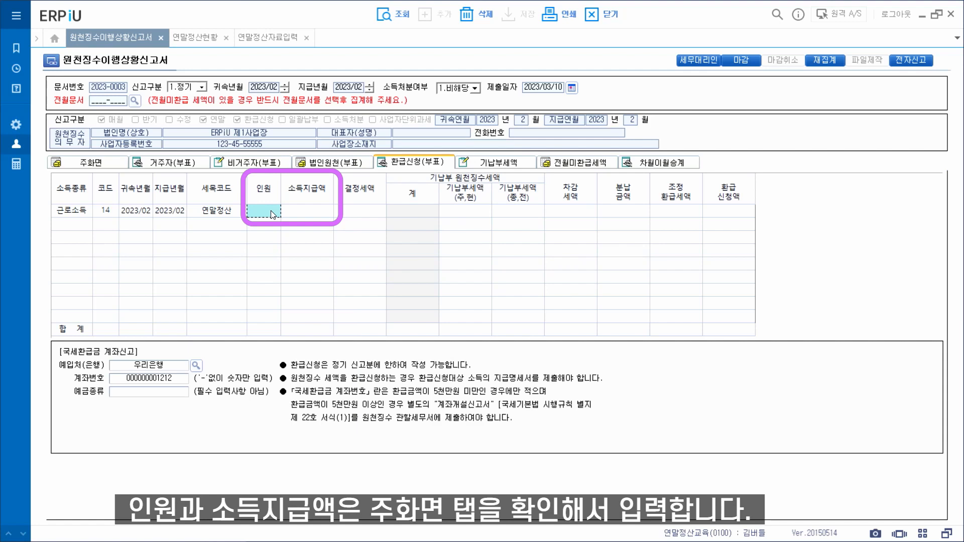
{"action": "left_click", "coordinate": [100, 163]}
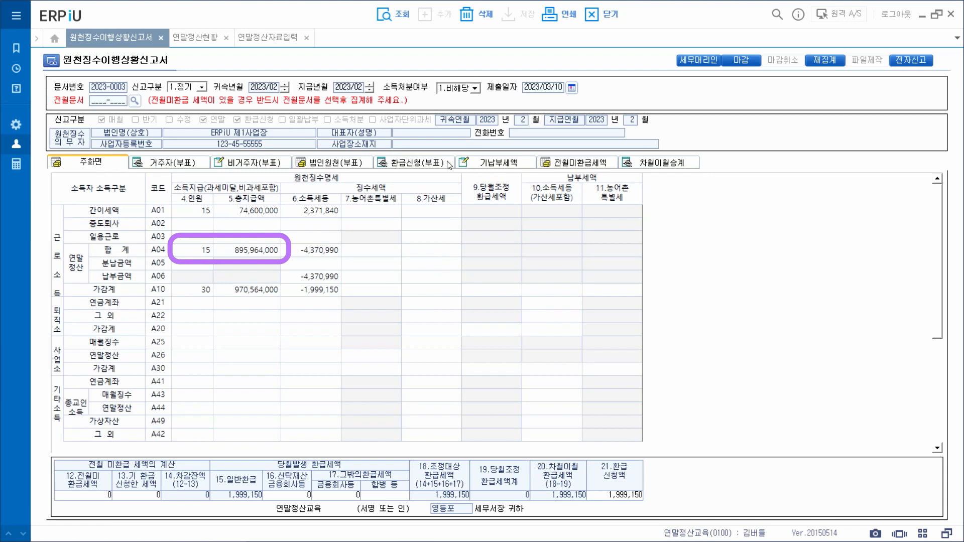
Step: Enter 15 people and 859,964,000 paid income on the 근로소득 refund row
{"action": "left_click", "coordinate": [435, 167]}
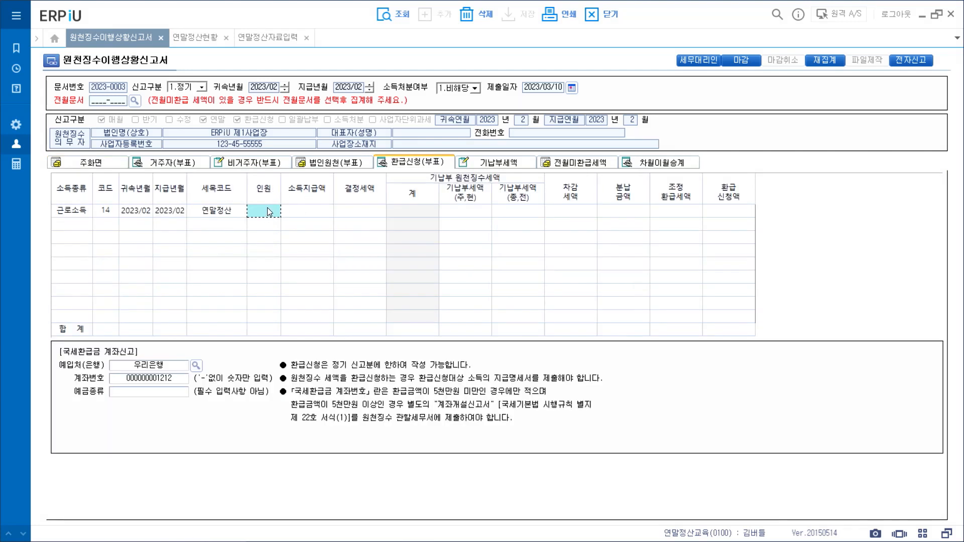
{"action": "type", "text": "15"}
{"action": "key", "text": "Return"}
{"action": "type", "text": "8"}
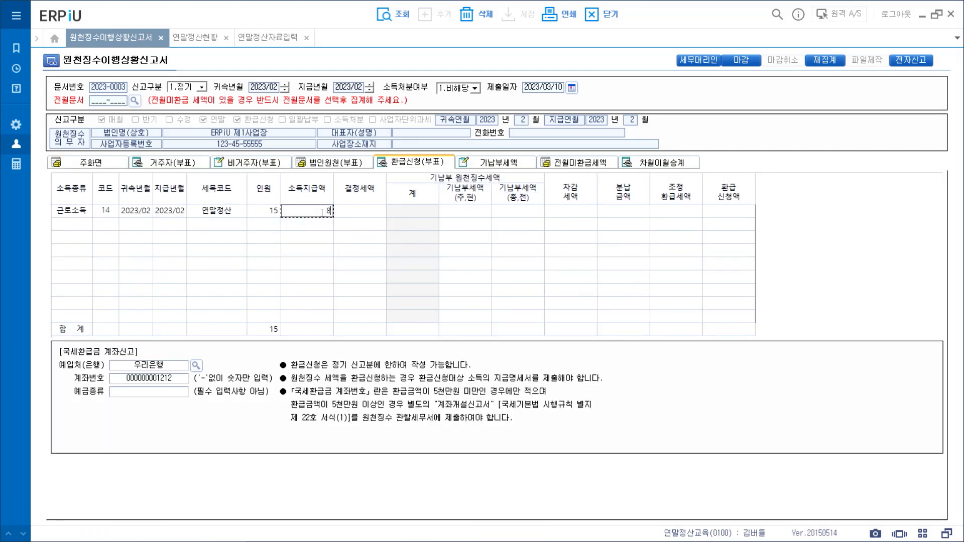
{"action": "type", "text": "59,964,000"}
{"action": "key", "text": "Return"}
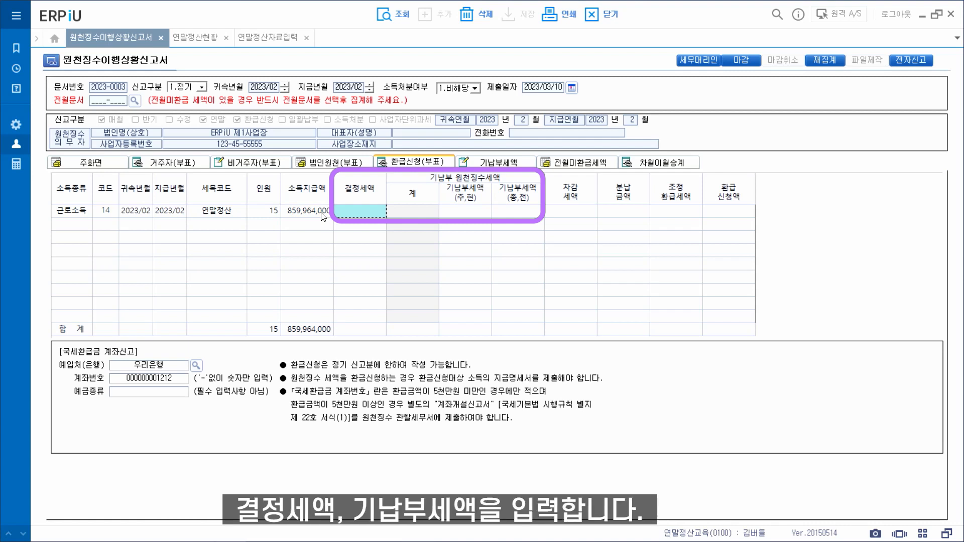
{"action": "left_click", "coordinate": [189, 38]}
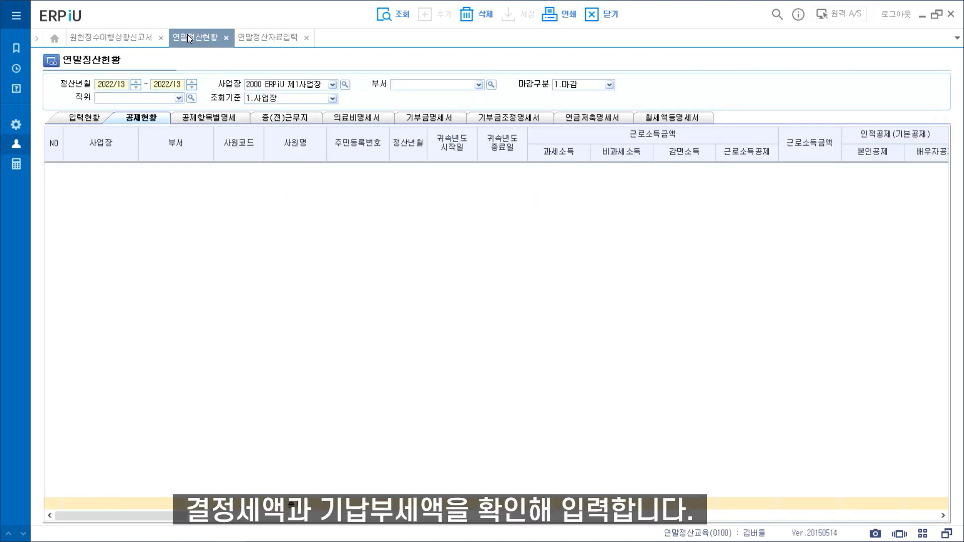
{"action": "left_click", "coordinate": [394, 14]}
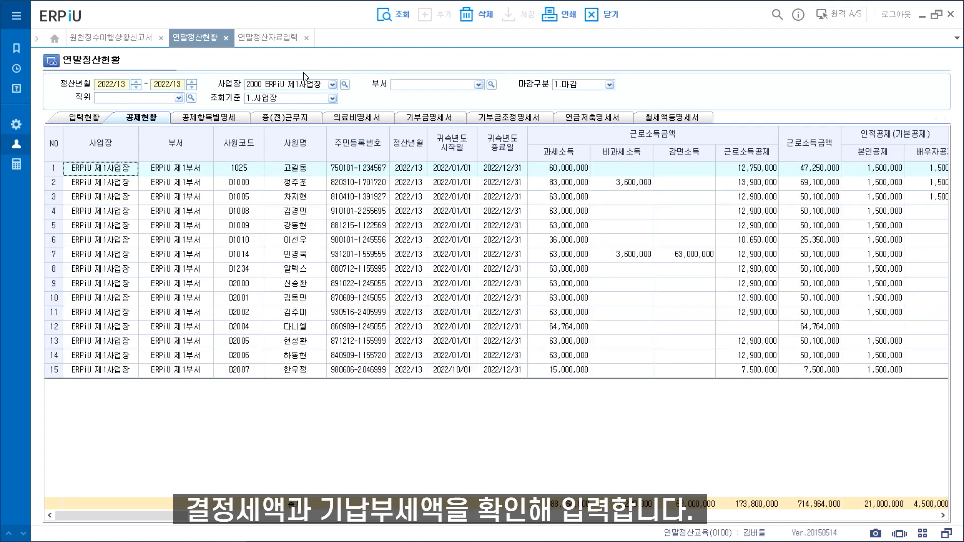
{"action": "left_click_drag", "start_coordinate": [187, 523], "coordinate": [727, 524]}
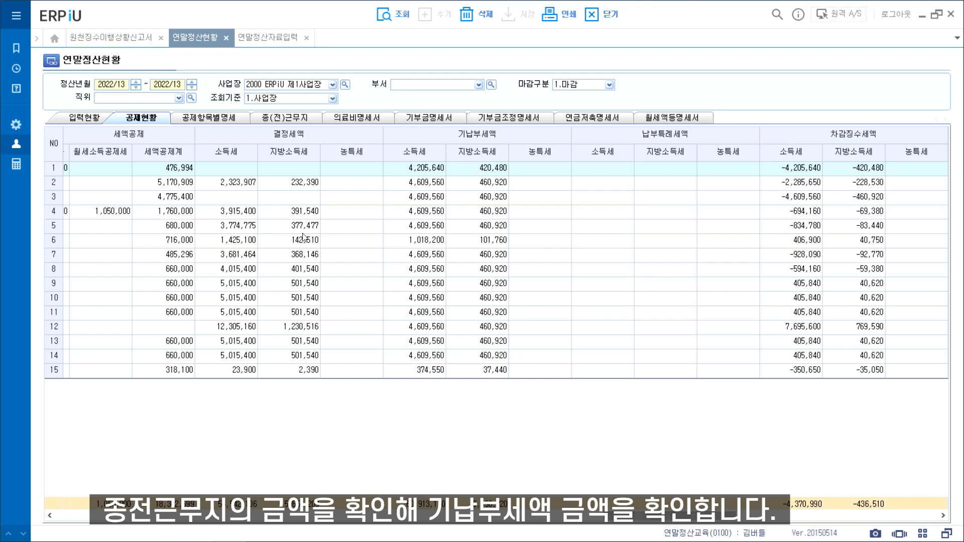
{"action": "left_click", "coordinate": [284, 118]}
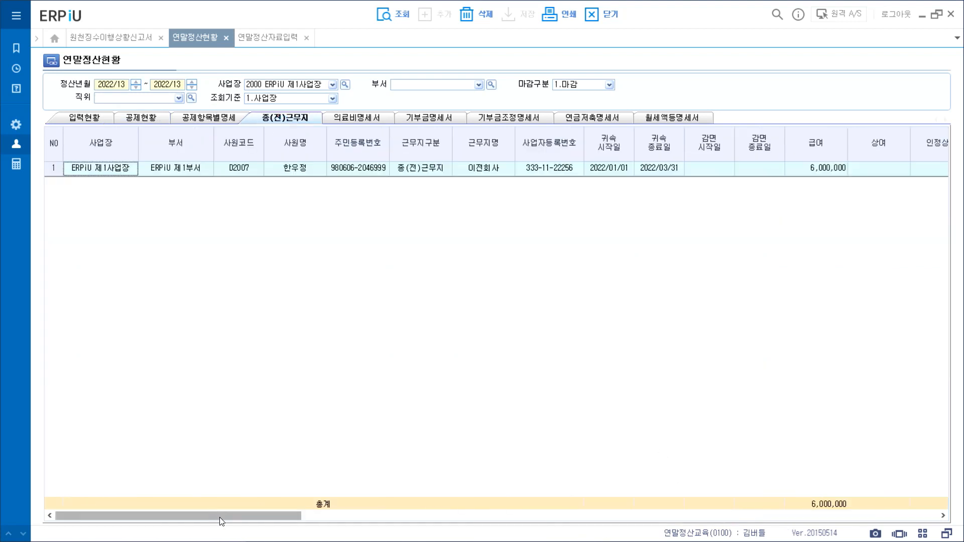
{"action": "left_click_drag", "start_coordinate": [230, 517], "coordinate": [496, 529]}
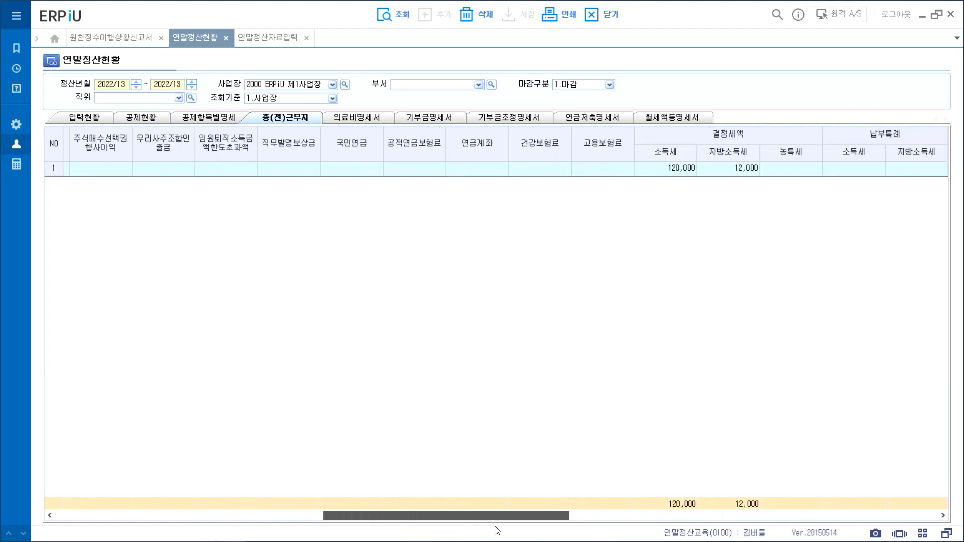
{"action": "left_click", "coordinate": [103, 38]}
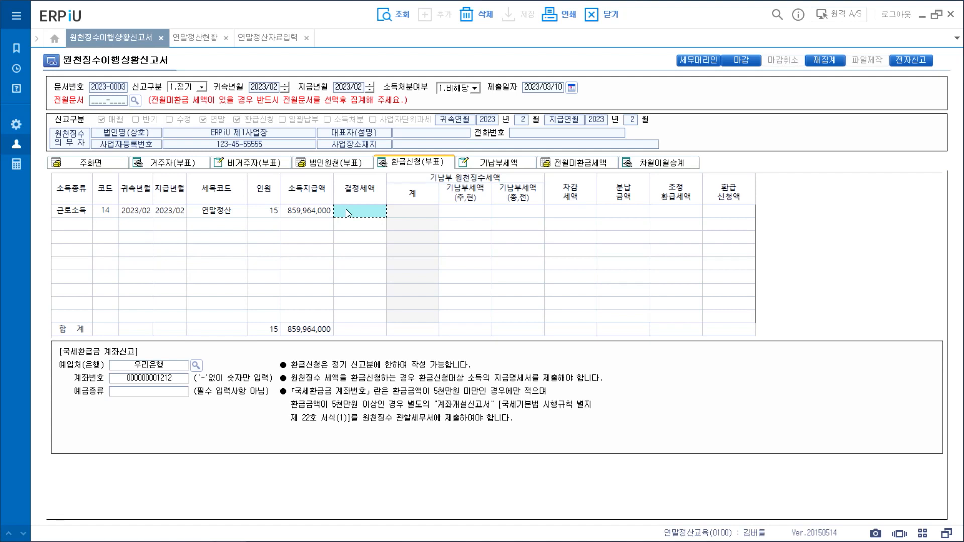
Step: Enter decided tax 56,542,106 and prepaid taxes 60,793,110 (current) and 120,000 (previous workplace)
{"action": "type", "text": "56,542,106"}
{"action": "left_click", "coordinate": [455, 212]}
{"action": "type", "text": "6"}
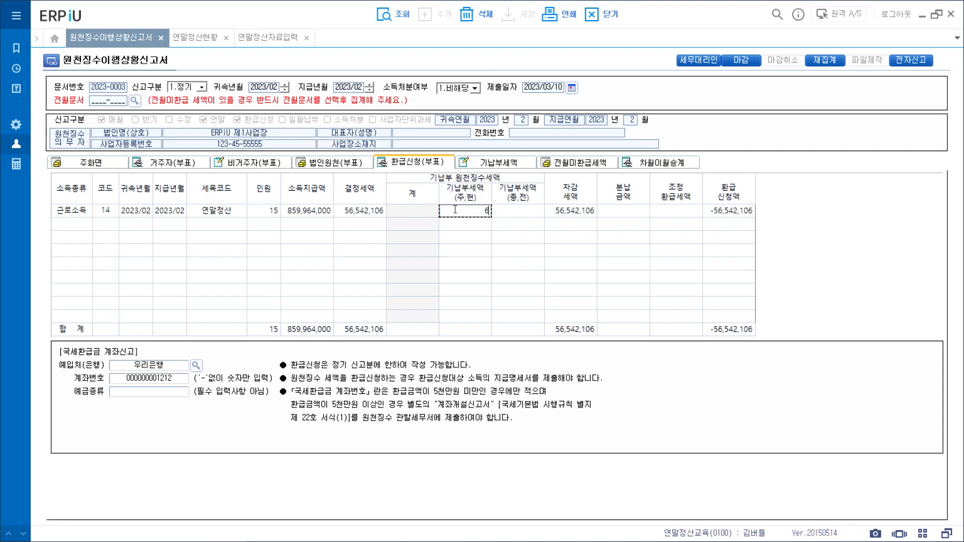
{"action": "type", "text": "0,793,110"}
{"action": "key", "text": "Return"}
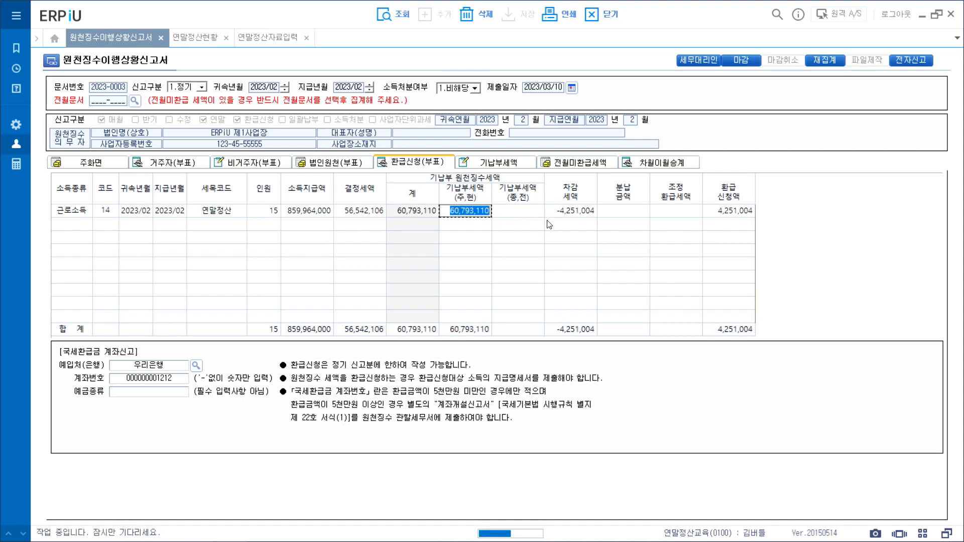
{"action": "type", "text": "1200000"}
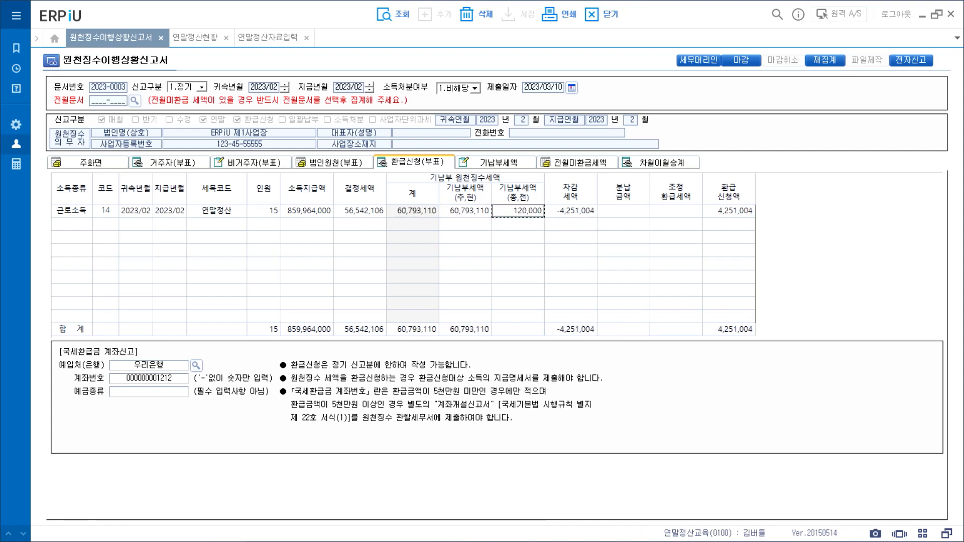
{"action": "key", "text": "Return"}
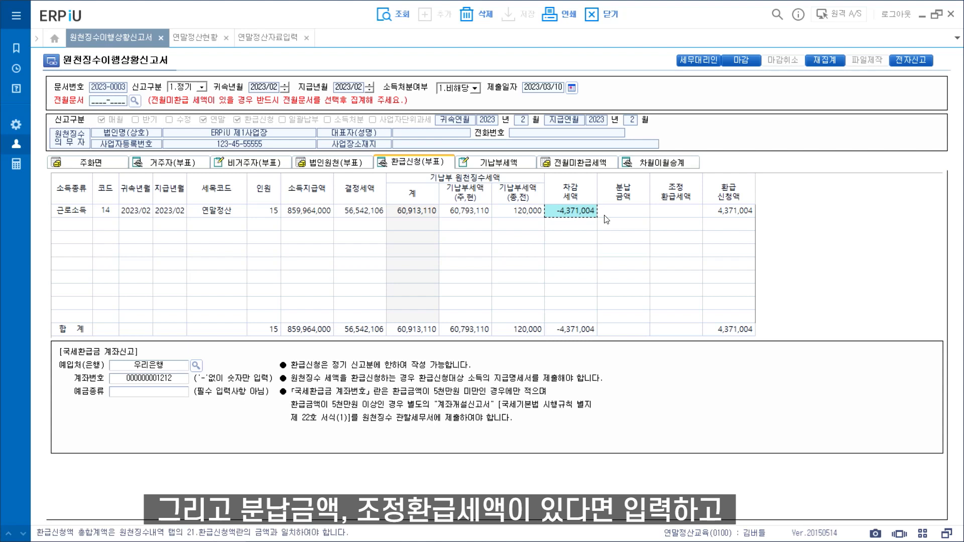
Step: Set the adjustment refund tax to 2,371,854
{"action": "left_click", "coordinate": [668, 217]}
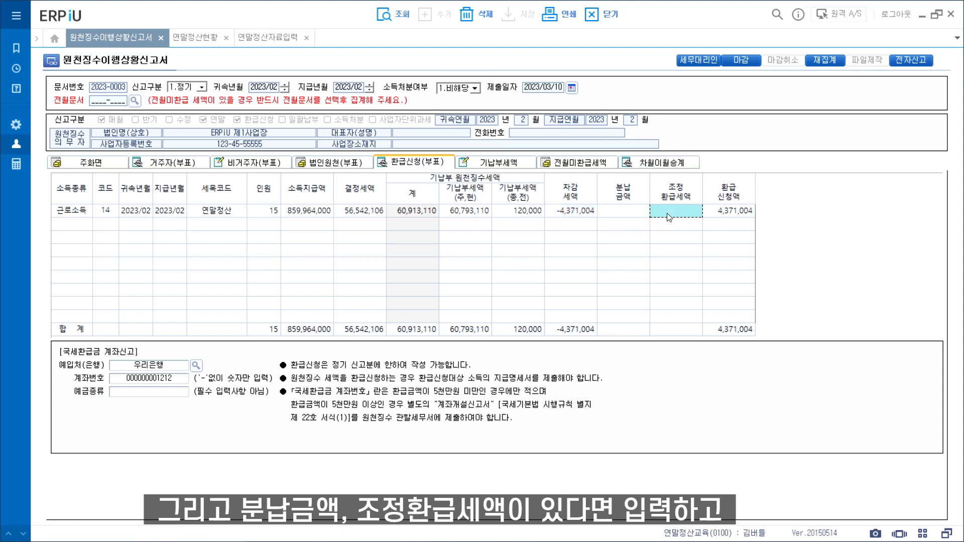
{"action": "type", "text": "2,371,854"}
{"action": "key", "text": "Return"}
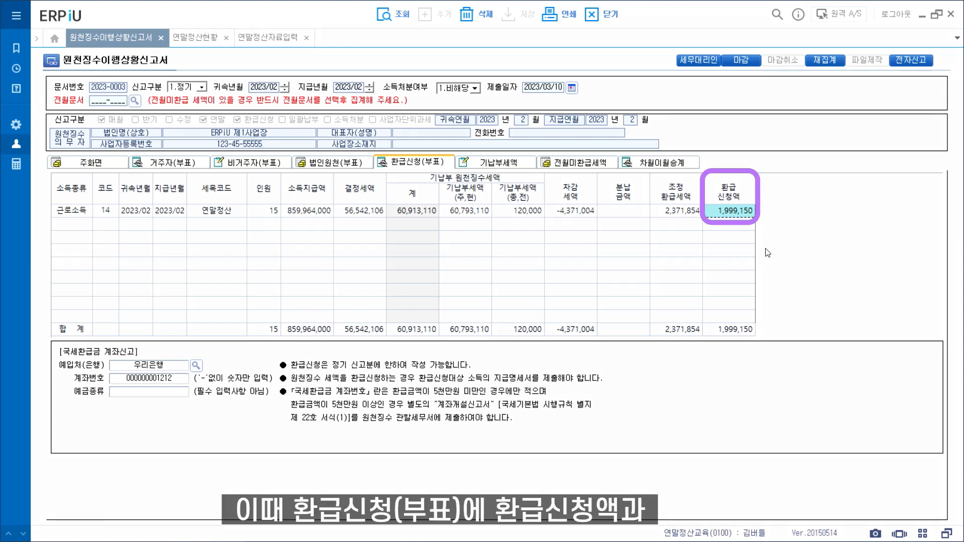
Step: Review the main form, then return to the refund sheet's bank account details
{"action": "left_click", "coordinate": [78, 166]}
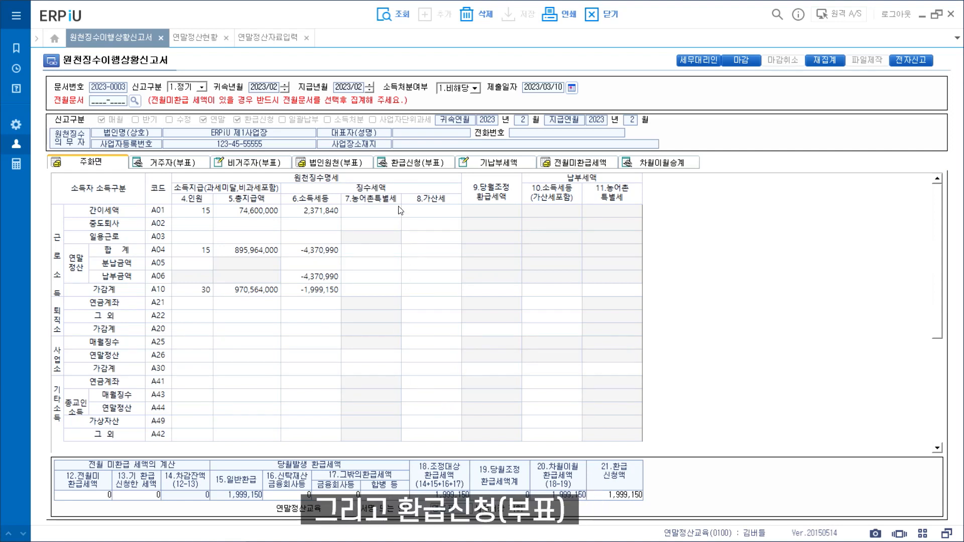
{"action": "left_click", "coordinate": [407, 164]}
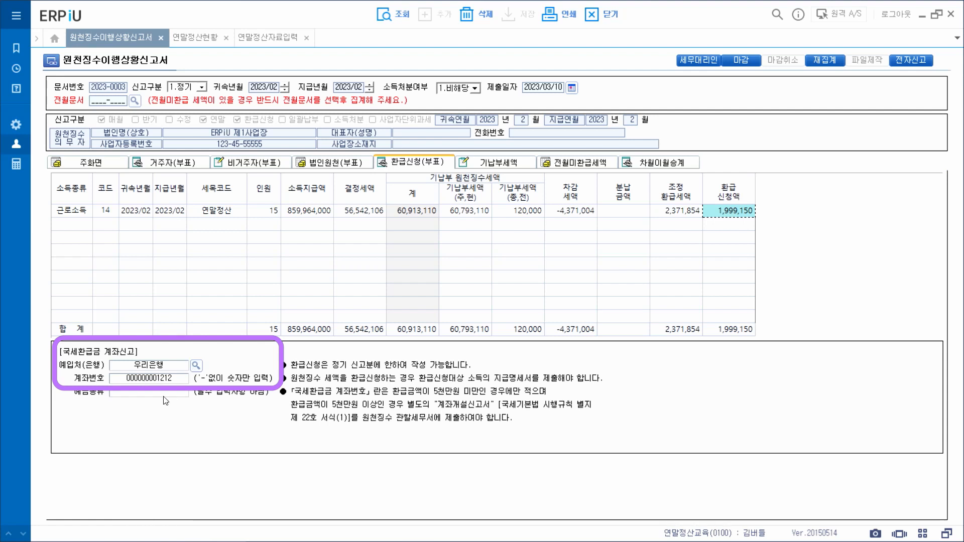
Step: Change the refund account to 산업은행 with a new account number, then open the prepaid tax sheet
{"action": "left_click", "coordinate": [196, 365]}
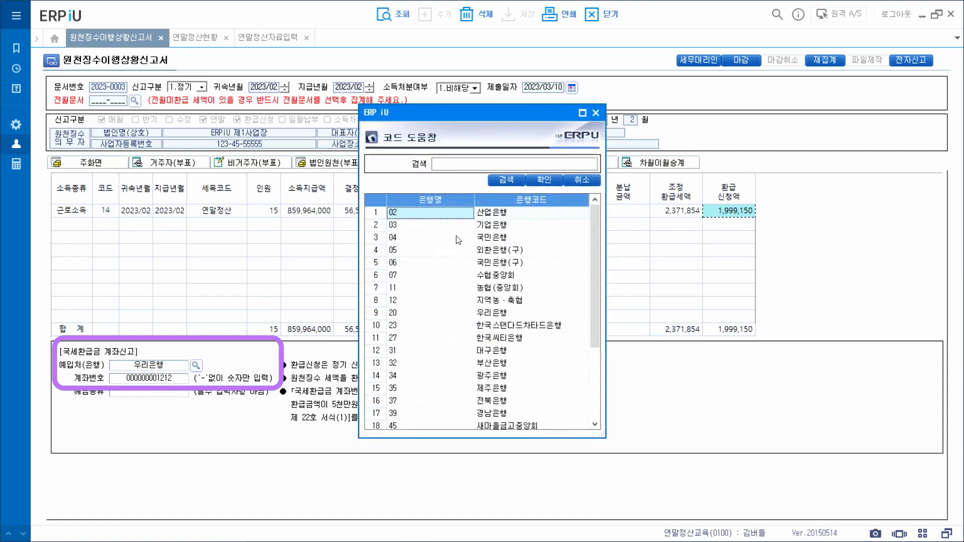
{"action": "double_click", "coordinate": [460, 217]}
{"action": "left_click", "coordinate": [176, 380]}
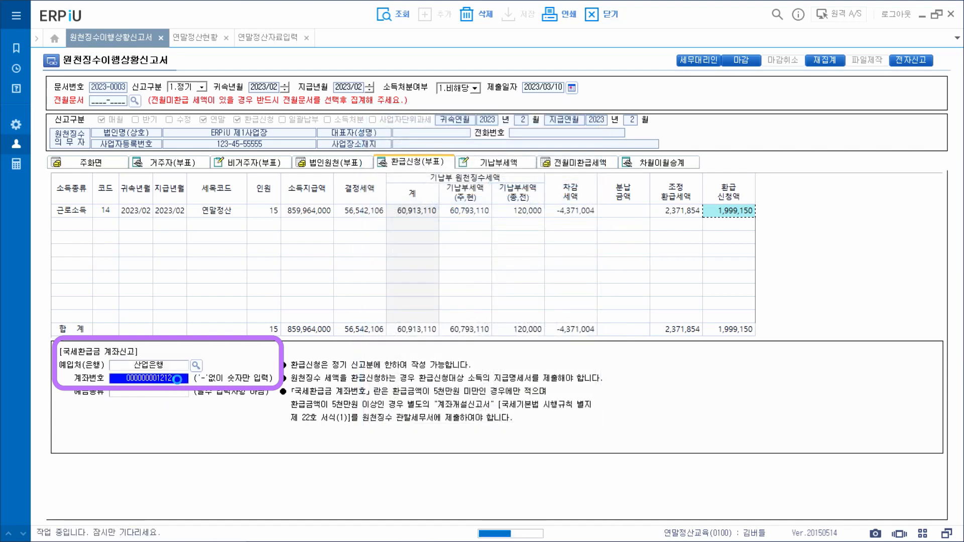
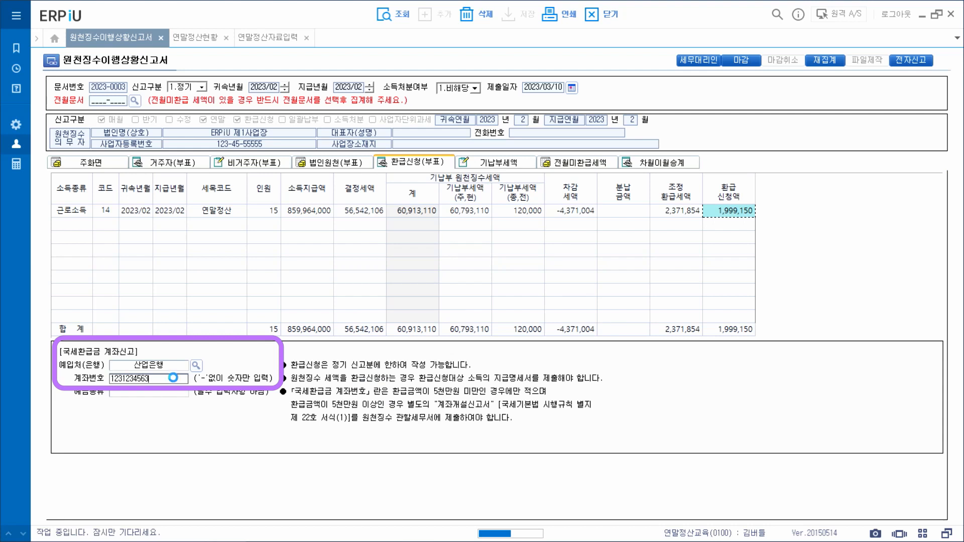
{"action": "left_click", "coordinate": [179, 396]}
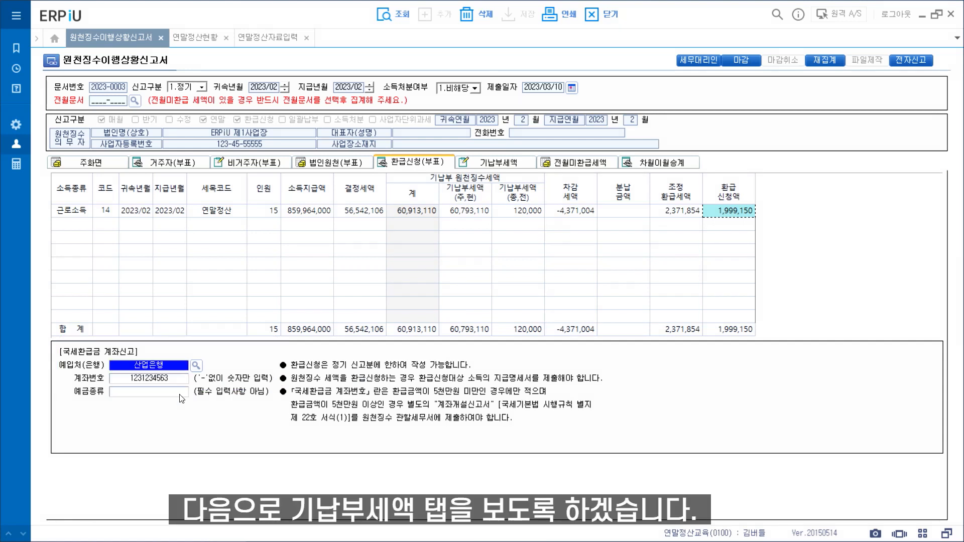
{"action": "left_click", "coordinate": [492, 163]}
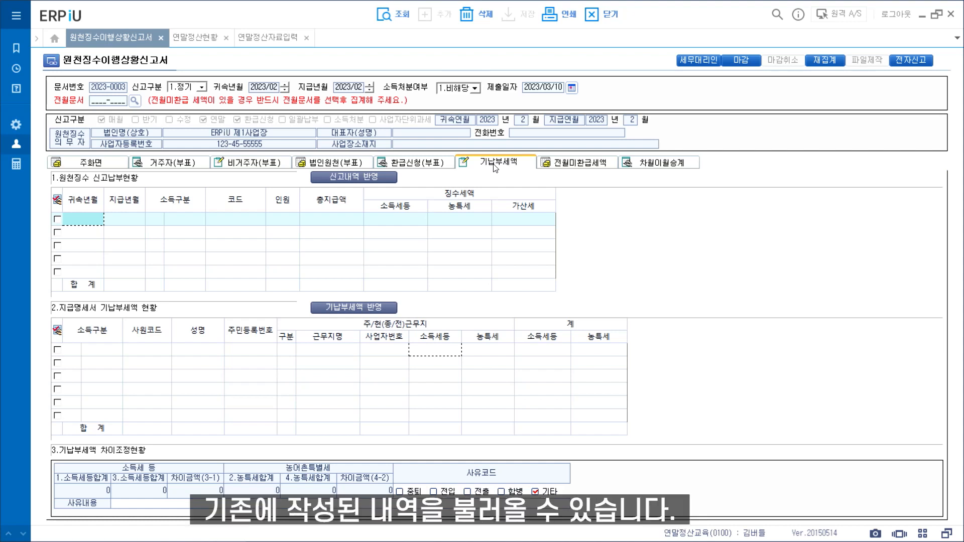
Step: Load past withholding returns filtered to income type 14 근로소득
{"action": "left_click", "coordinate": [385, 180]}
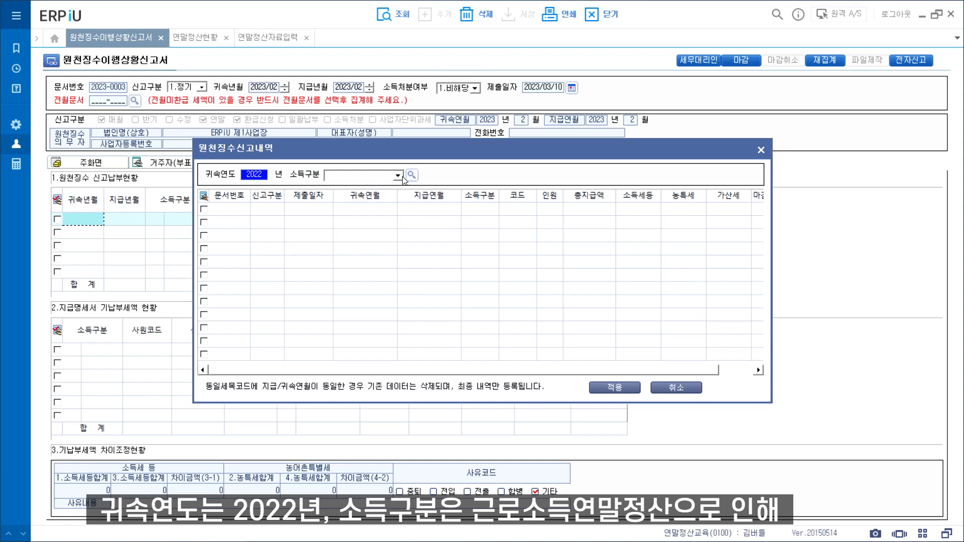
{"action": "left_click", "coordinate": [398, 176]}
{"action": "left_click", "coordinate": [411, 176]}
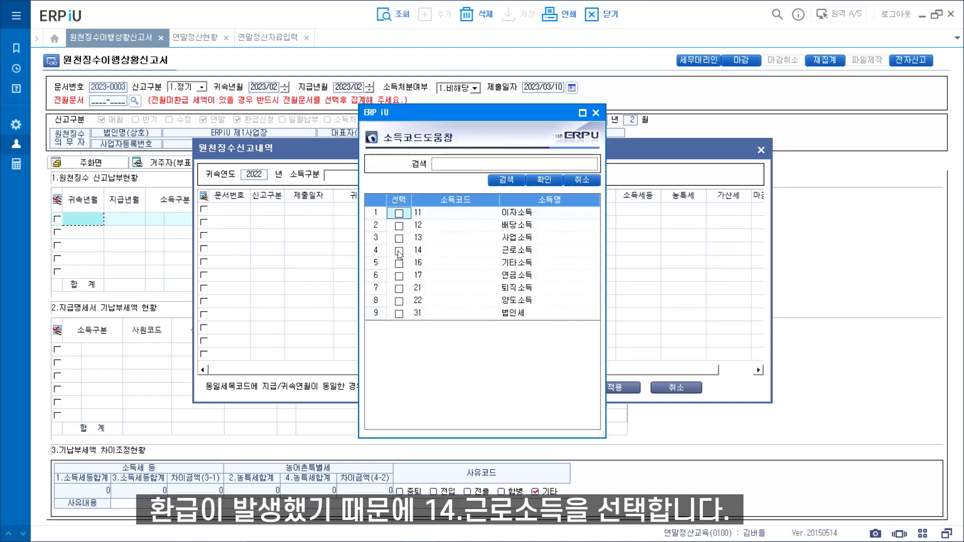
{"action": "left_click", "coordinate": [400, 252]}
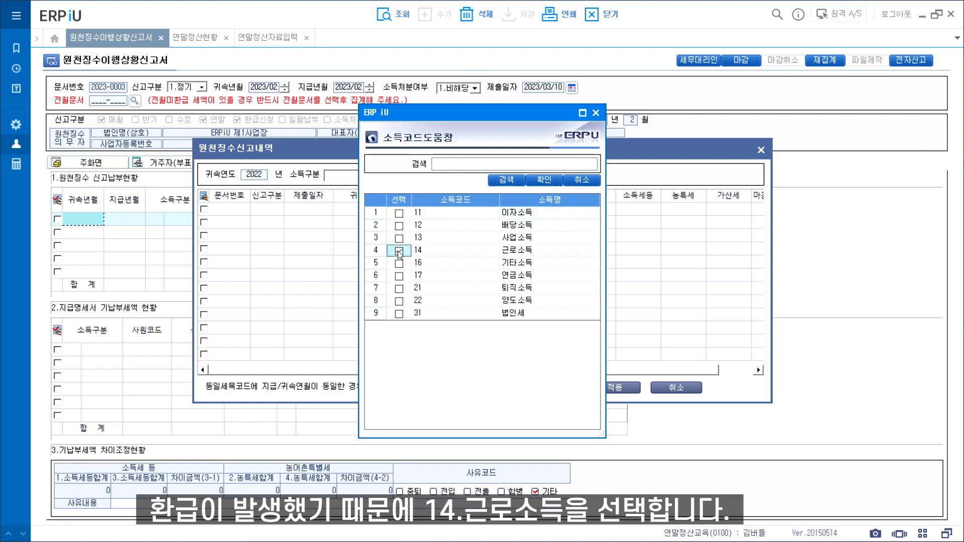
{"action": "left_click", "coordinate": [536, 182]}
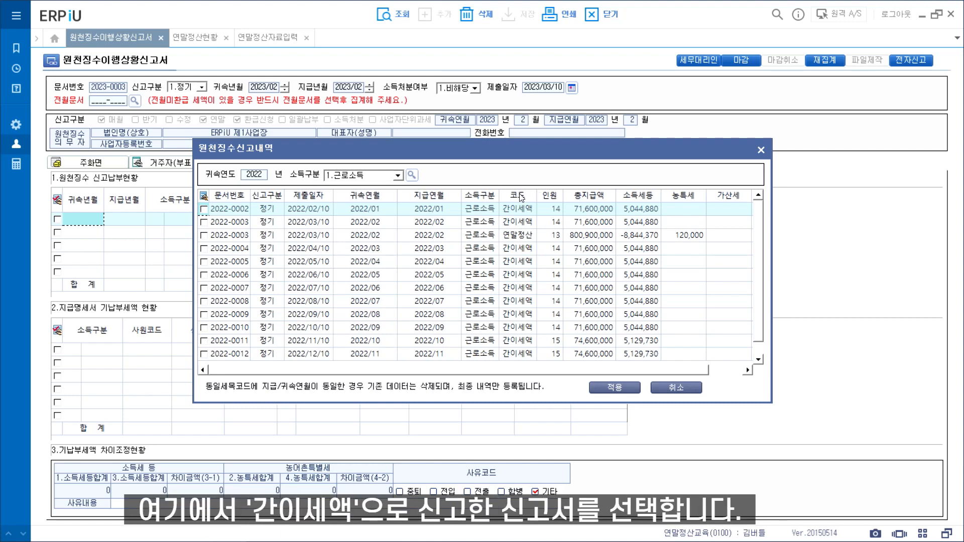
Step: Import the 2022-0002 through 2023-0001 간이세액 returns into the filing status list, totalling 60,793,110
{"action": "left_click", "coordinate": [204, 210]}
{"action": "left_click", "coordinate": [204, 222]}
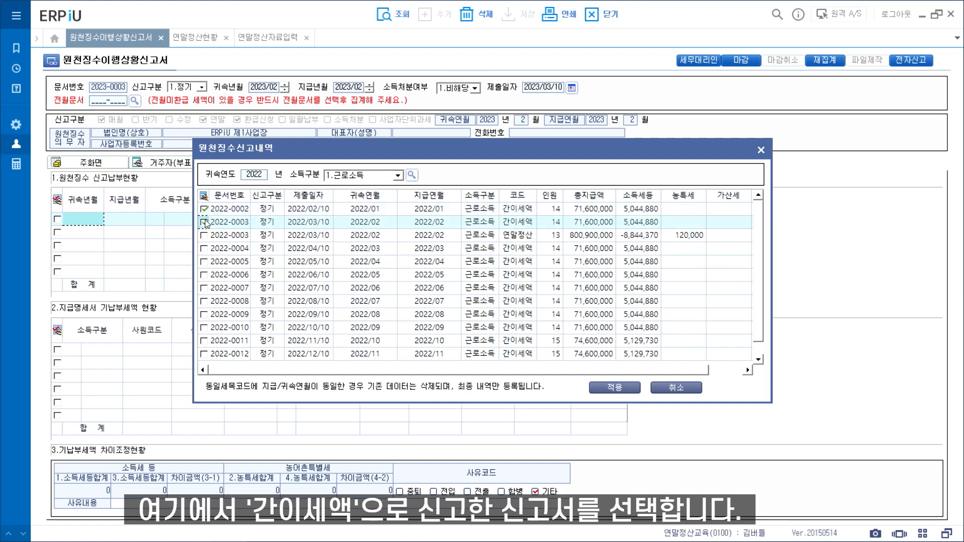
{"action": "left_click", "coordinate": [204, 248]}
{"action": "left_click", "coordinate": [204, 261]}
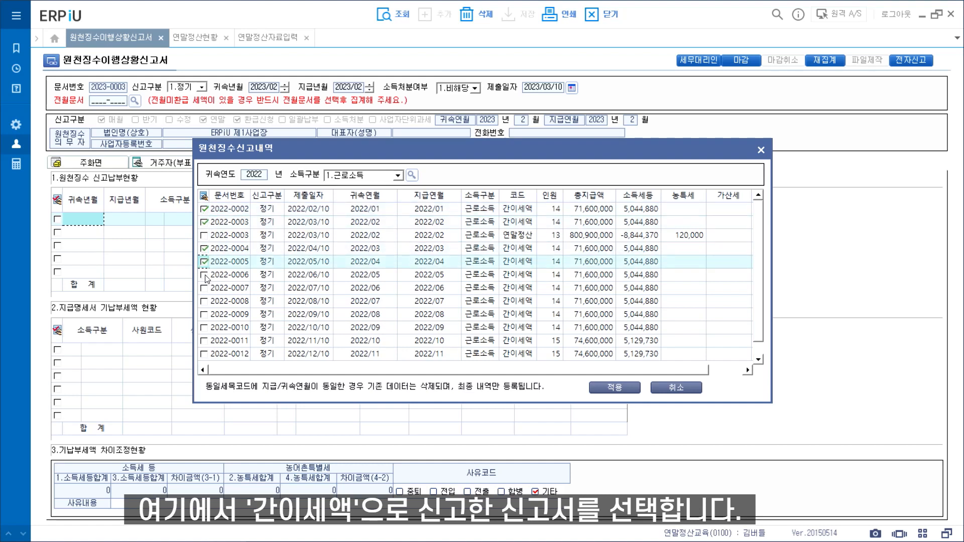
{"action": "left_click", "coordinate": [204, 275]}
{"action": "left_click", "coordinate": [204, 288]}
{"action": "left_click", "coordinate": [204, 301]}
{"action": "left_click", "coordinate": [204, 314]}
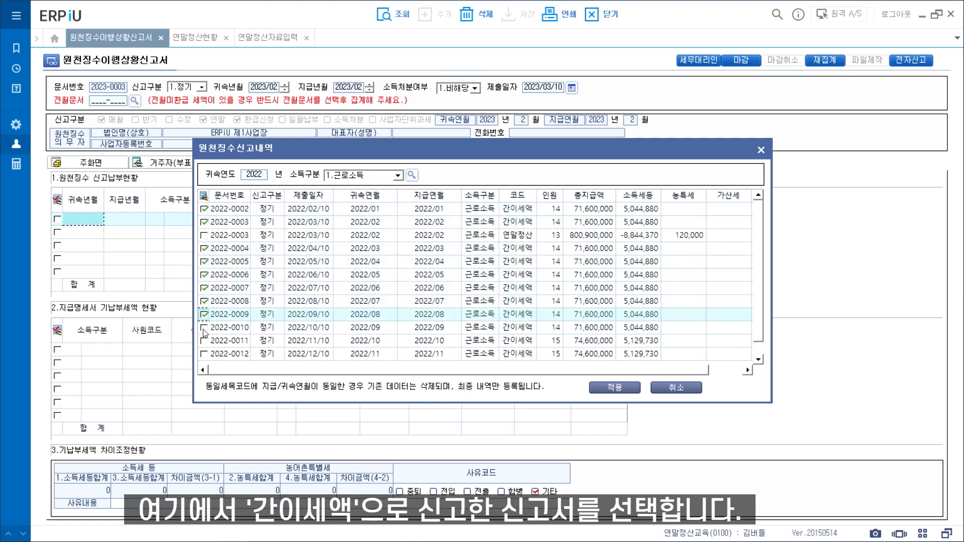
{"action": "left_click", "coordinate": [203, 327]}
{"action": "left_click", "coordinate": [204, 340]}
{"action": "left_click", "coordinate": [204, 354]}
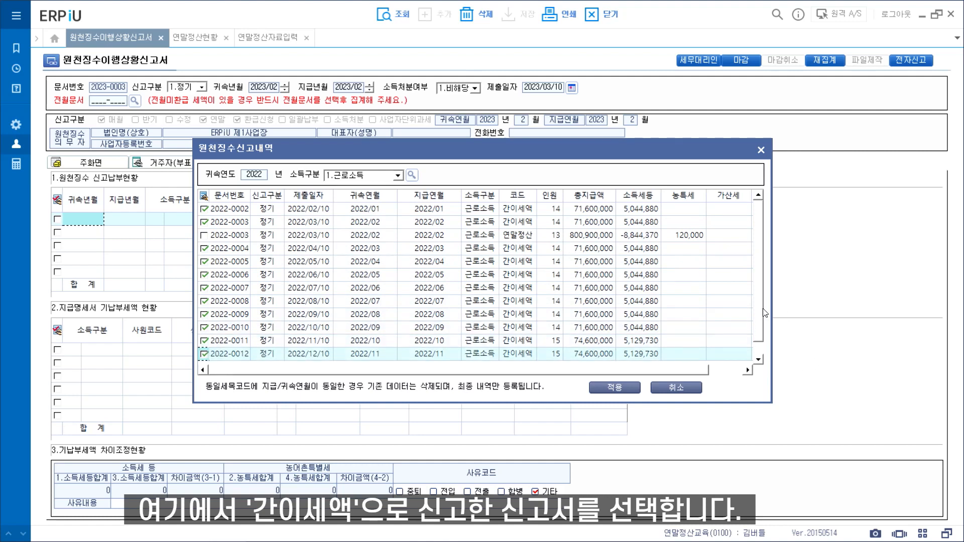
{"action": "left_click_drag", "start_coordinate": [760, 320], "coordinate": [760, 343]}
{"action": "left_click", "coordinate": [203, 354]}
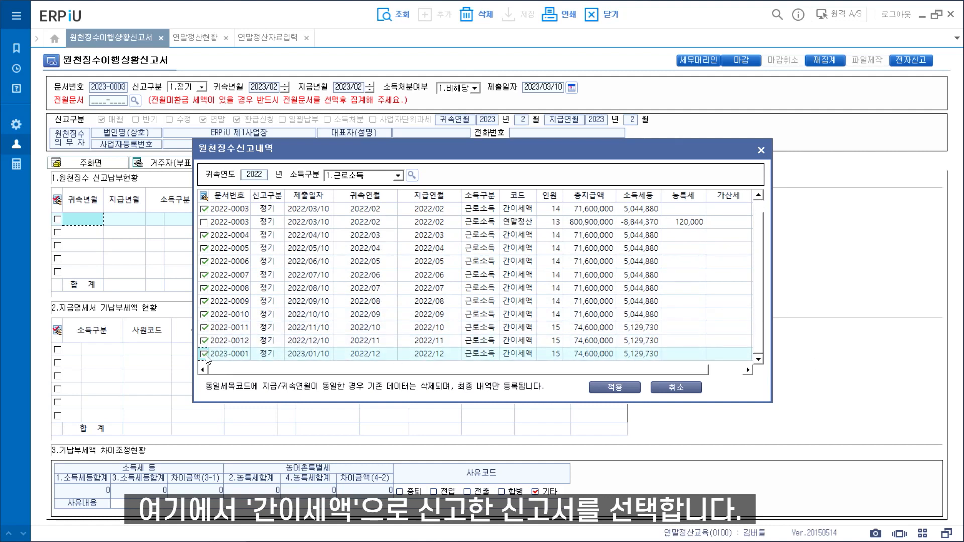
{"action": "left_click", "coordinate": [612, 389]}
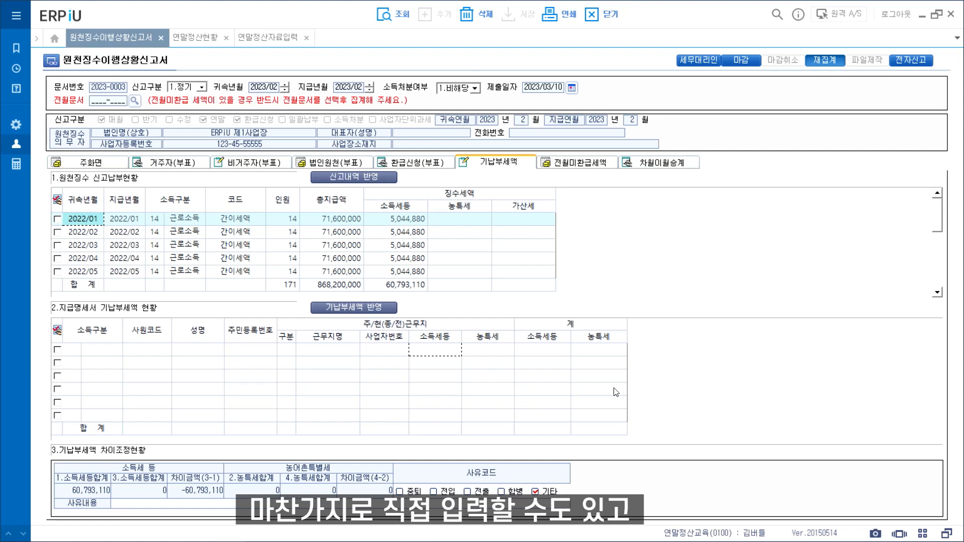
{"action": "left_click", "coordinate": [380, 308]}
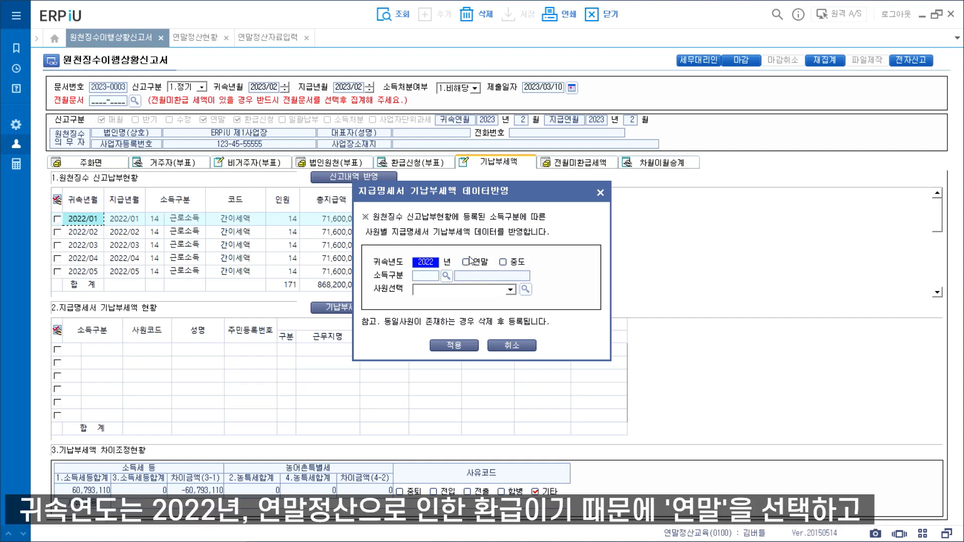
Step: Import the selected employee's 2022 year-end 14 근로소득 prepaid tax, totalling 60,913,110
{"action": "left_click", "coordinate": [466, 263]}
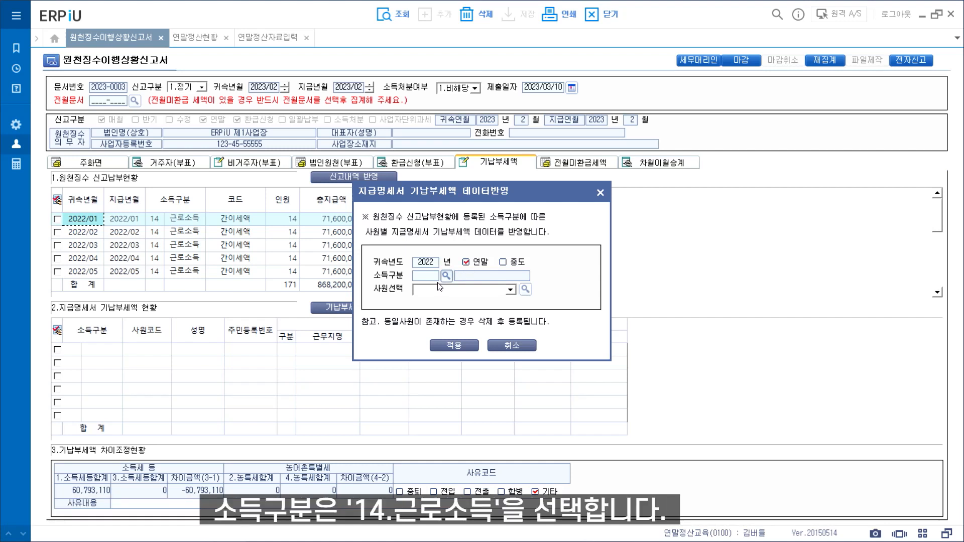
{"action": "left_click", "coordinate": [446, 276]}
{"action": "double_click", "coordinate": [435, 244]}
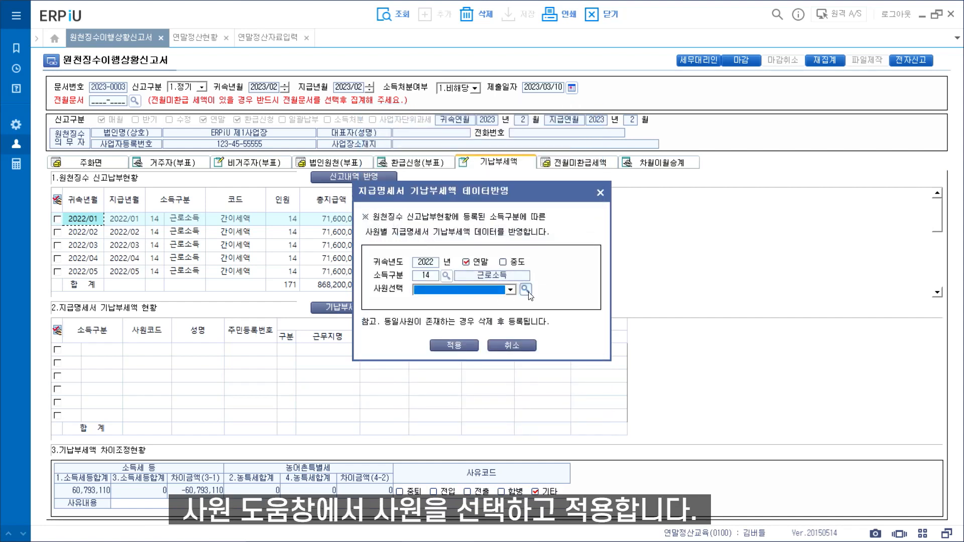
{"action": "left_click", "coordinate": [525, 291]}
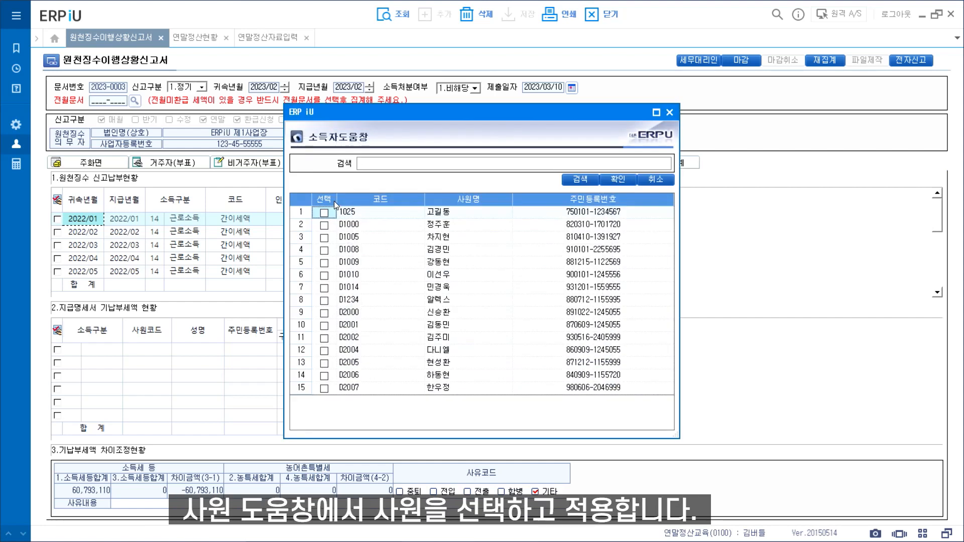
{"action": "left_click", "coordinate": [608, 181]}
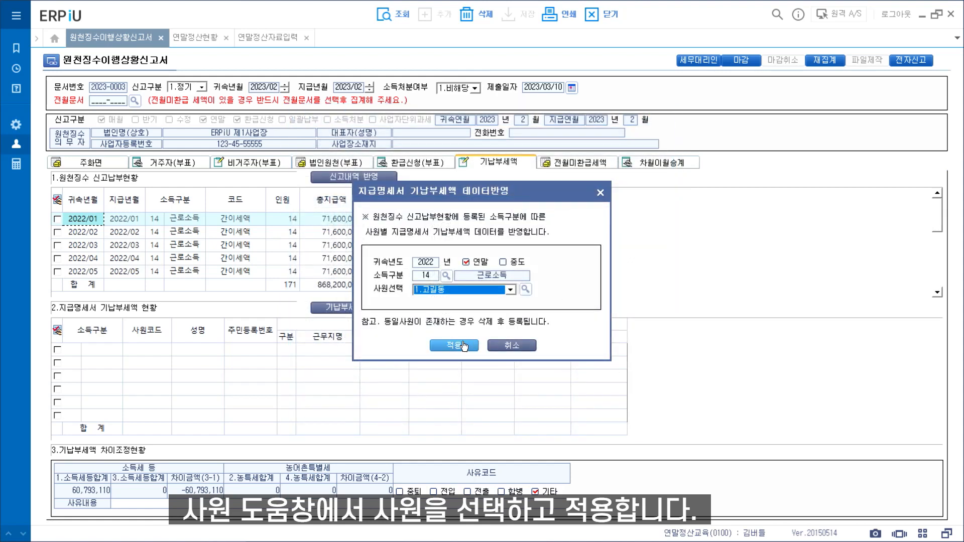
{"action": "left_click", "coordinate": [461, 342]}
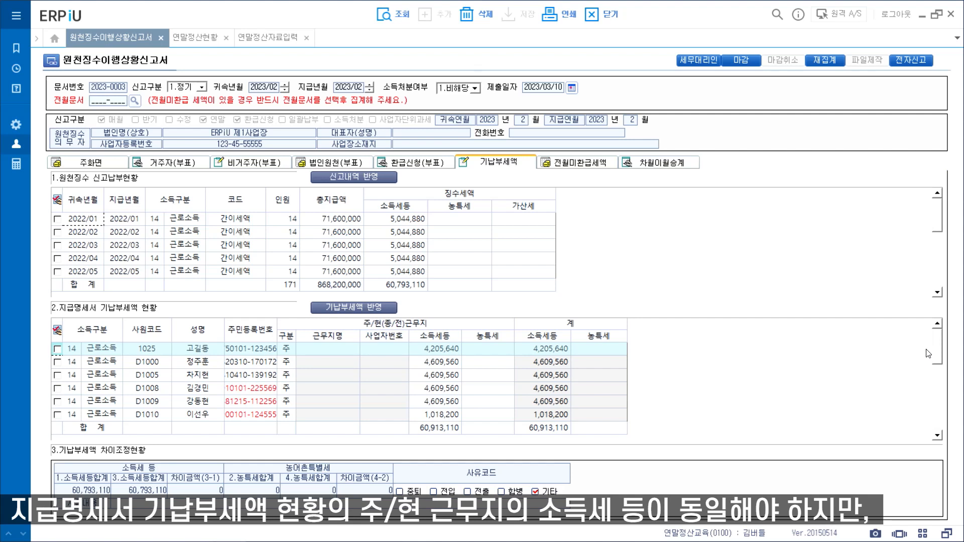
Step: Scroll the statement prepaid tax grid and select the difference reason description field
{"action": "scroll", "coordinate": [937, 419], "scroll_direction": "down", "scroll_amount": 5}
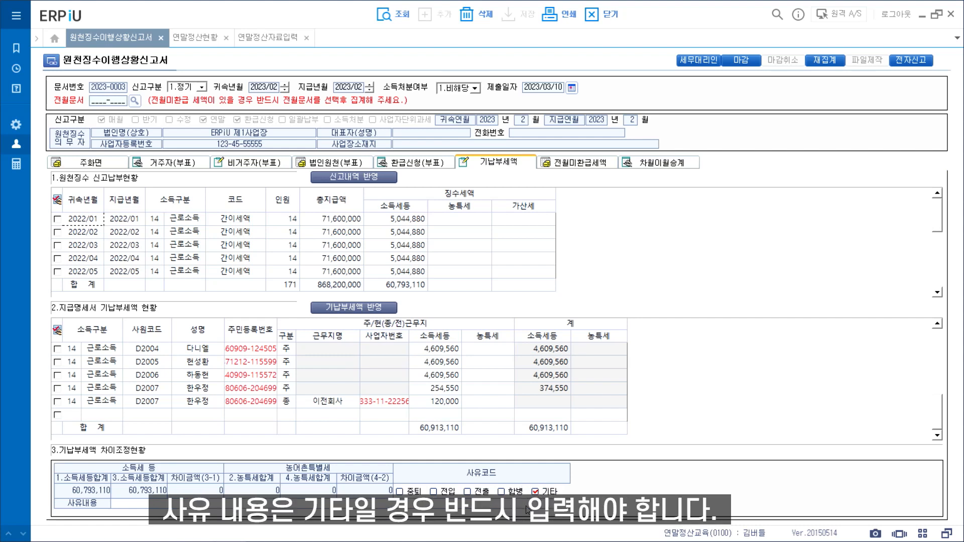
{"action": "left_click", "coordinate": [527, 508]}
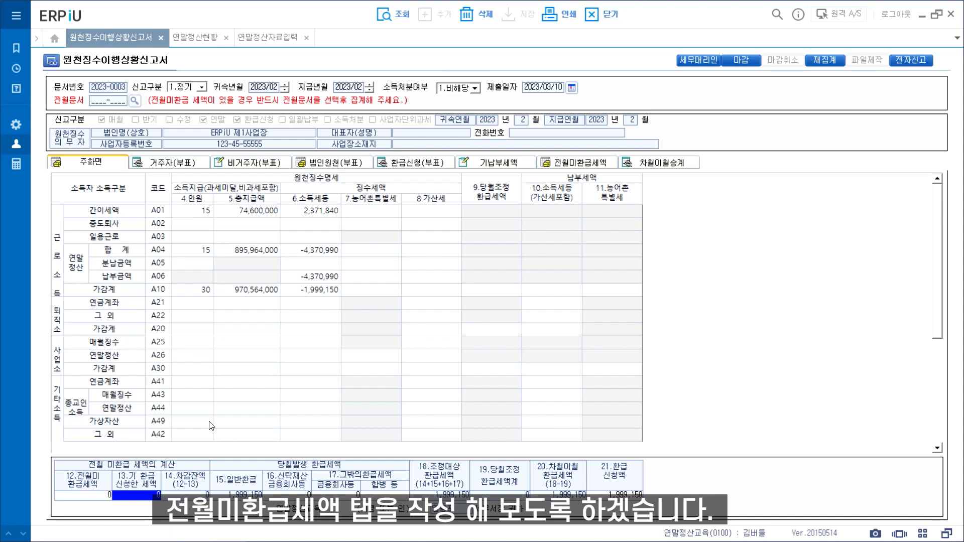
Step: Enter 400,000 as the previous month's unrefunded tax and open the unrefunded tax sheet
{"action": "left_click", "coordinate": [79, 496]}
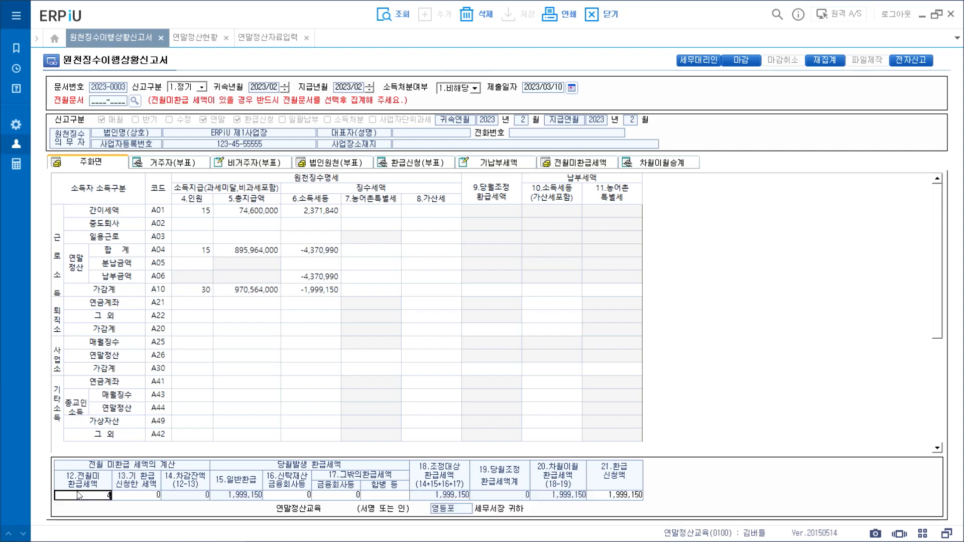
{"action": "type", "text": "4000000"}
{"action": "key", "text": "Return"}
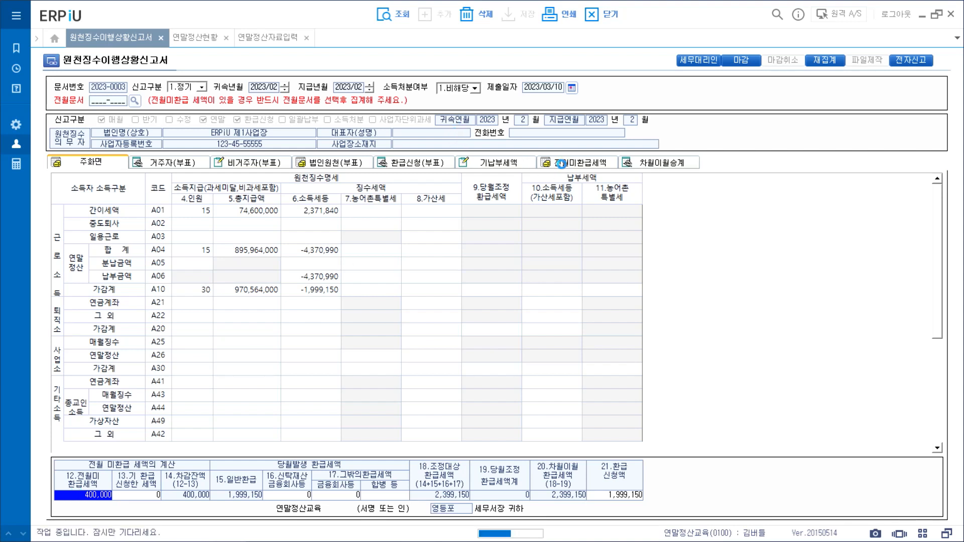
{"action": "left_click", "coordinate": [563, 166]}
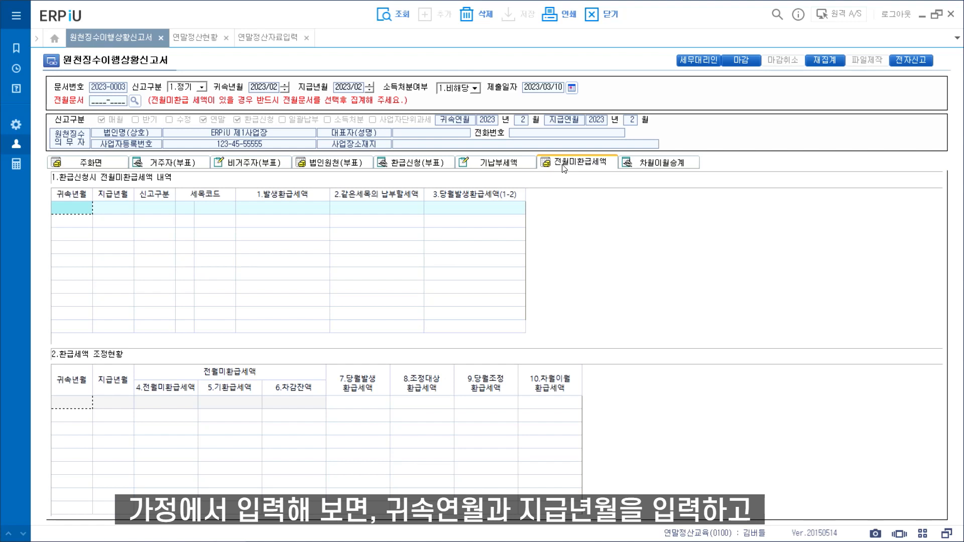
Step: Enter 2022/11 as attribution and payment months, filing type 1 (monthly) and tax code 14
{"action": "type", "text": "202211"}
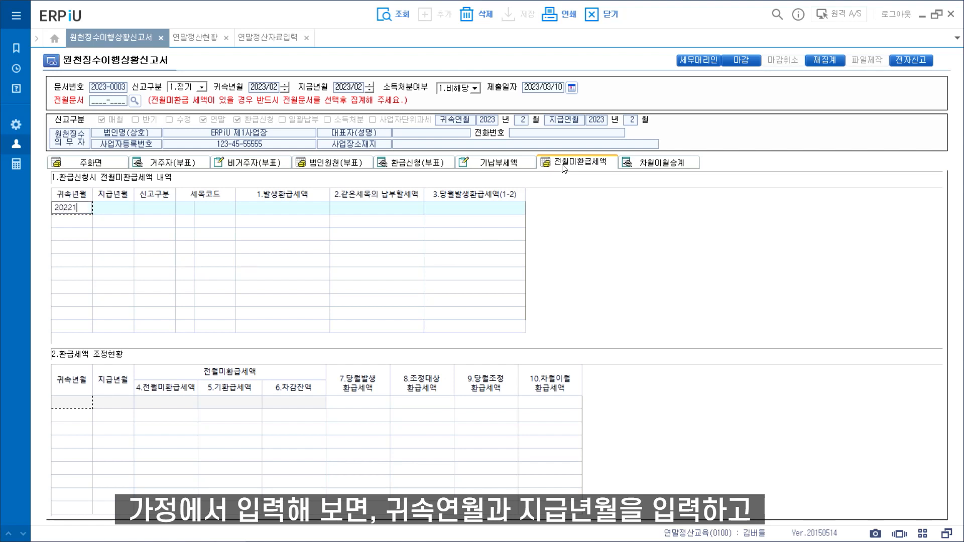
{"action": "key", "text": "Return"}
{"action": "type", "text": "202211"}
{"action": "key", "text": "Return"}
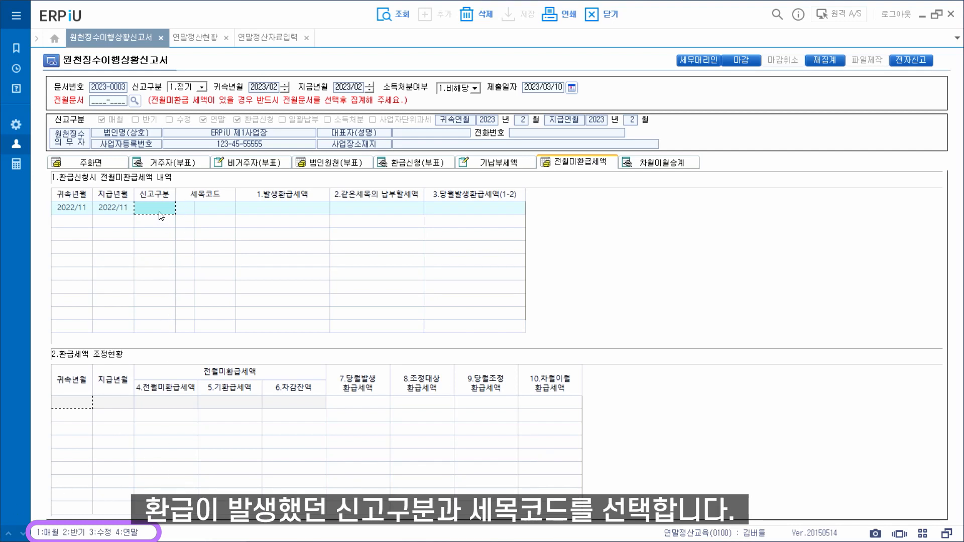
{"action": "type", "text": "1"}
{"action": "key", "text": "Return"}
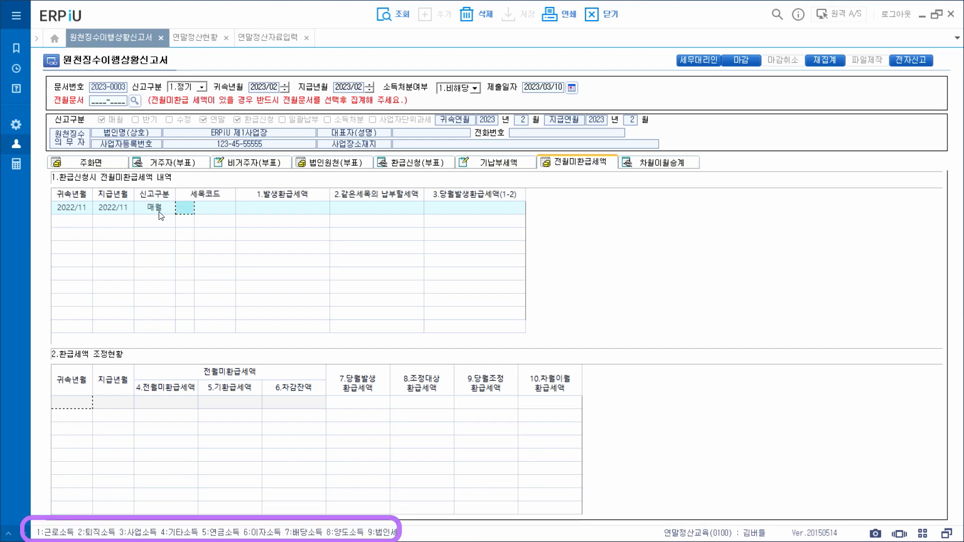
{"action": "type", "text": "14"}
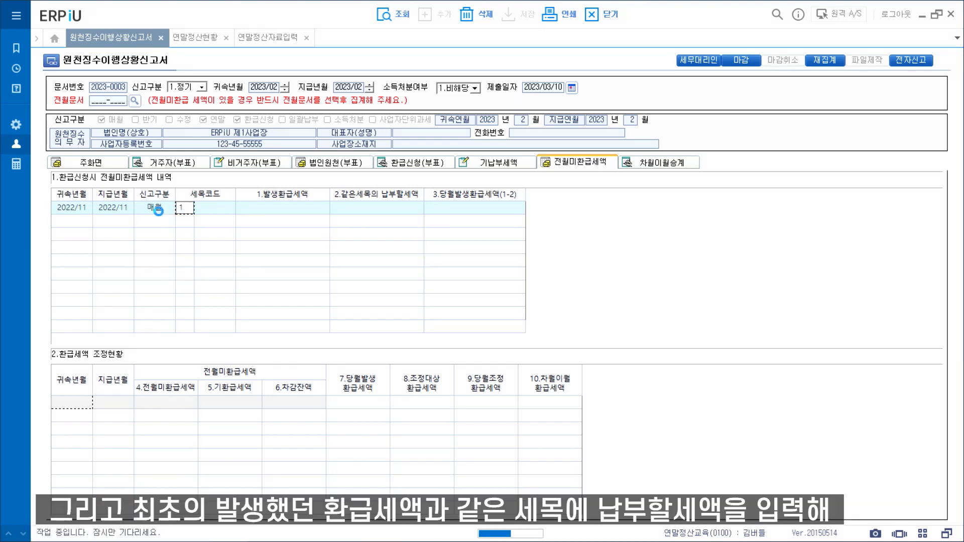
{"action": "key", "text": "Return"}
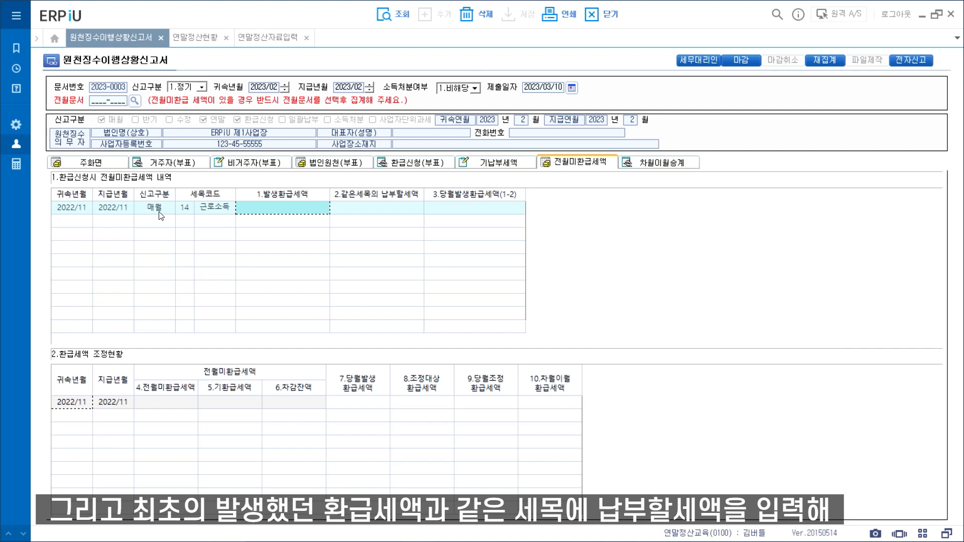
Step: Enter a 1,600,000 incurred refund and 350,000 payable tax, leaving 1,250,000 unrefunded
{"action": "type", "text": "16000000"}
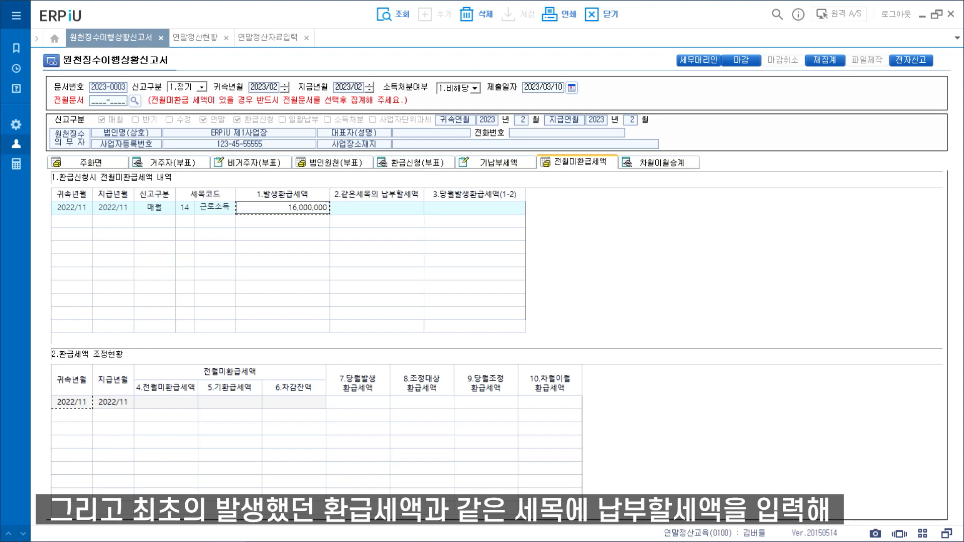
{"action": "key", "text": "BackSpace"}
{"action": "key", "text": "Return"}
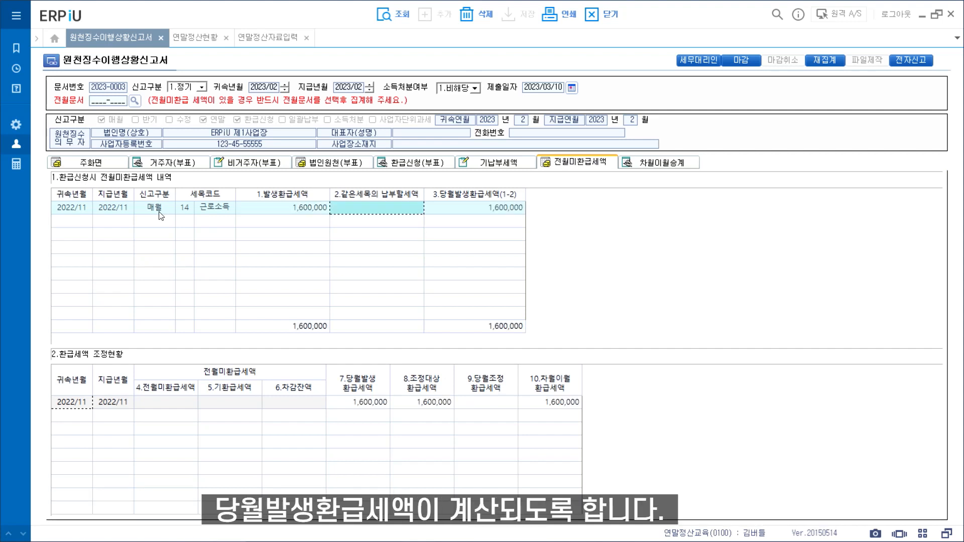
{"action": "type", "text": "3500000"}
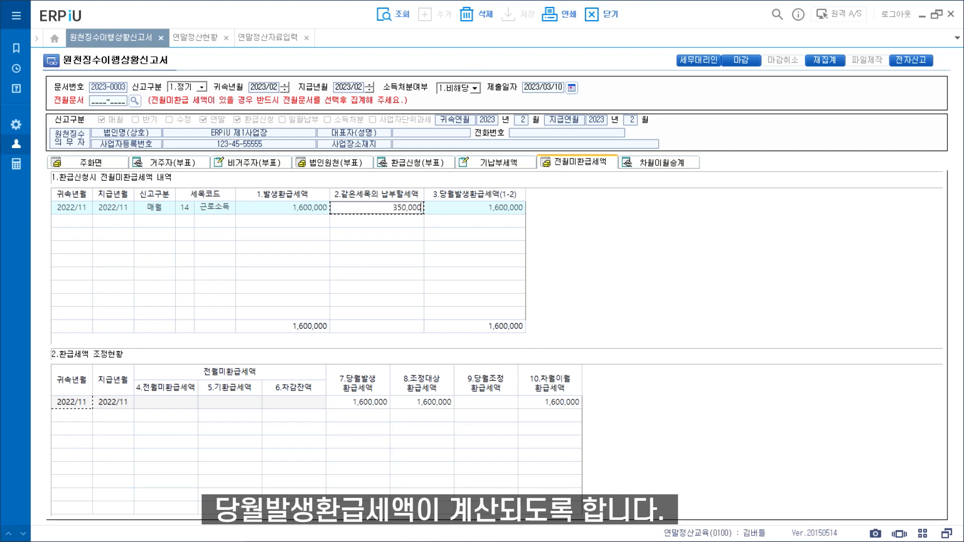
{"action": "key", "text": "Return"}
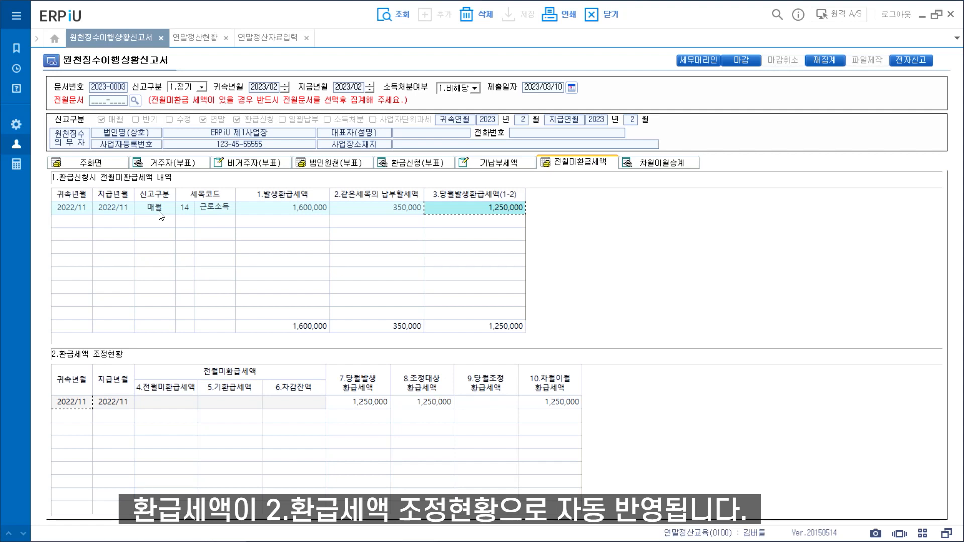
{"action": "left_click", "coordinate": [178, 405]}
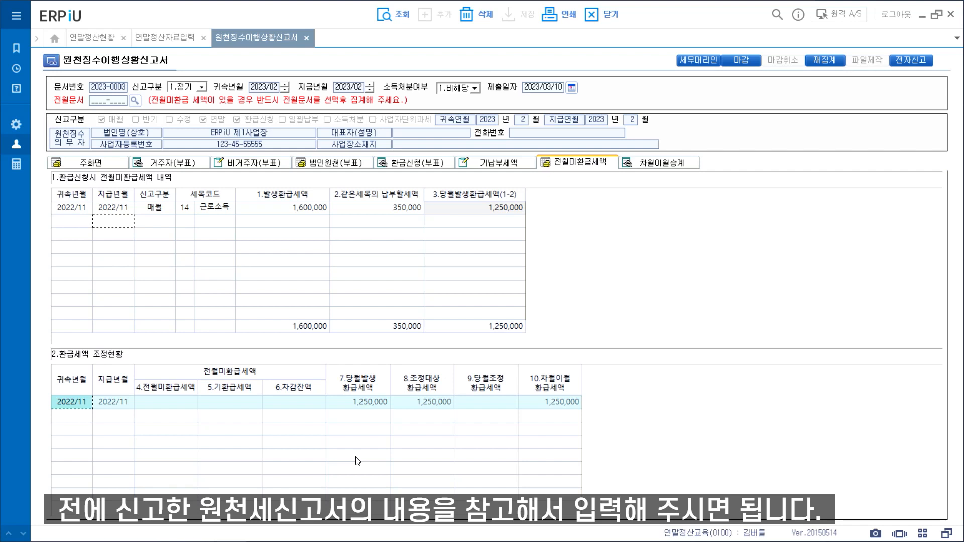
Step: Add a 2022/12 adjustment row with 1,250,000 unrefunded and 400,000 adjusted
{"action": "left_click", "coordinate": [73, 414]}
{"action": "type", "text": "202212"}
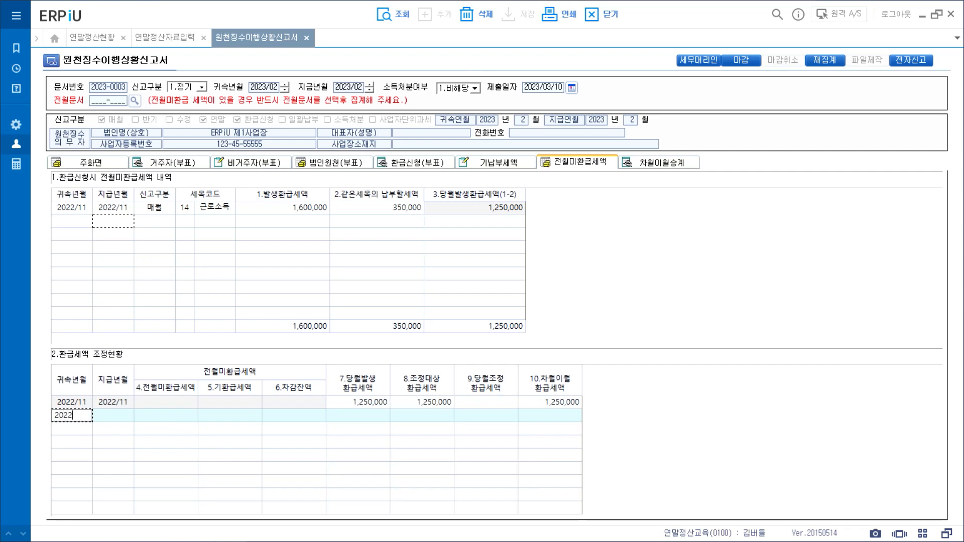
{"action": "key", "text": "Return"}
{"action": "type", "text": "202212"}
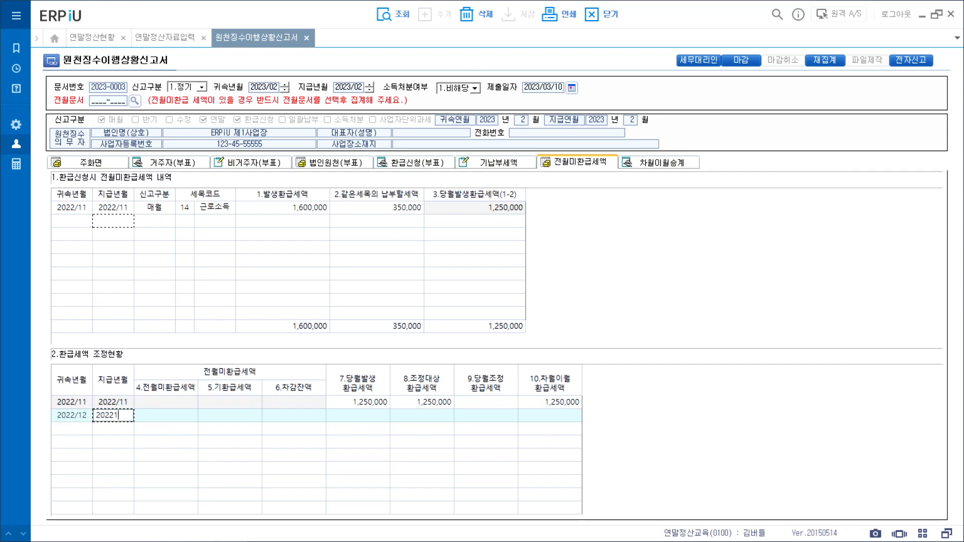
{"action": "key", "text": "Return"}
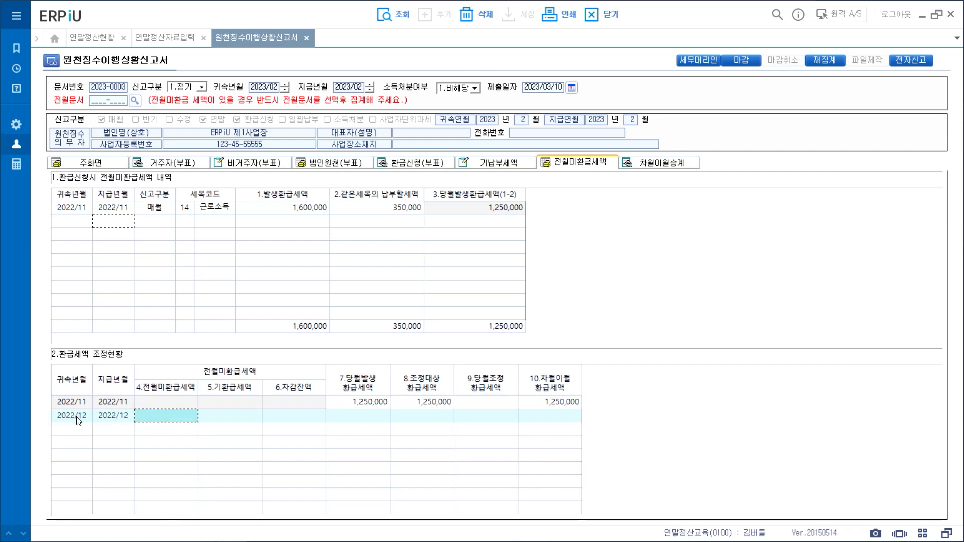
{"action": "type", "text": "1250000"}
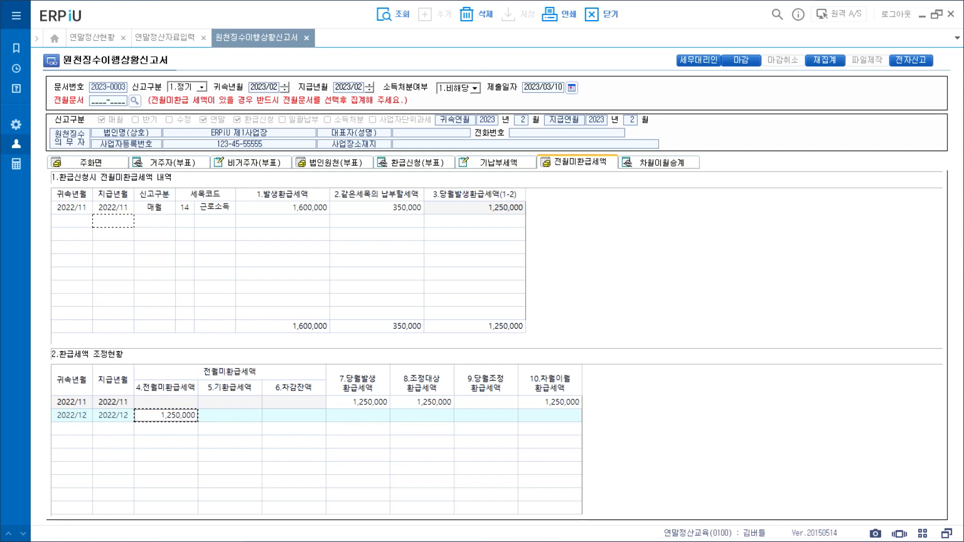
{"action": "key", "text": "Return"}
{"action": "left_click", "coordinate": [489, 420]}
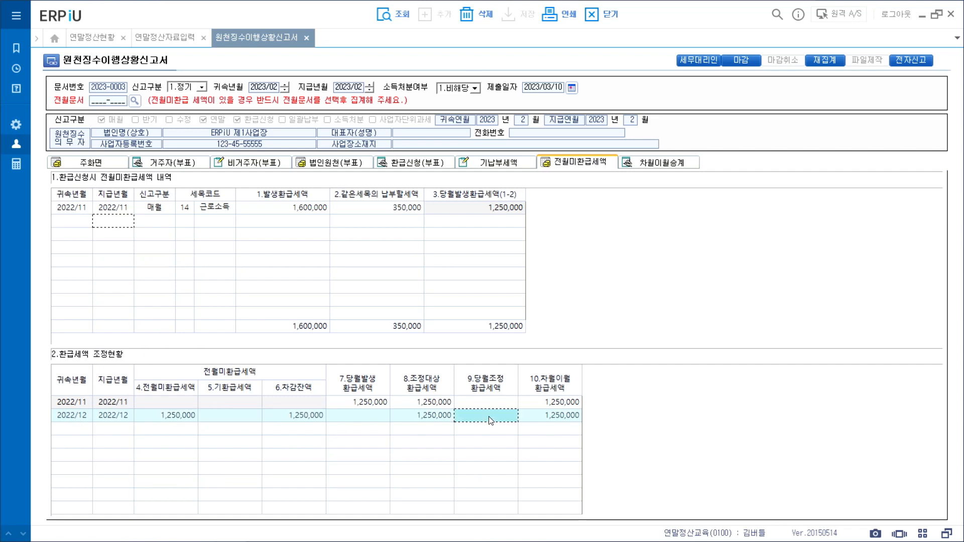
{"action": "type", "text": "4000000"}
{"action": "key", "text": "Return"}
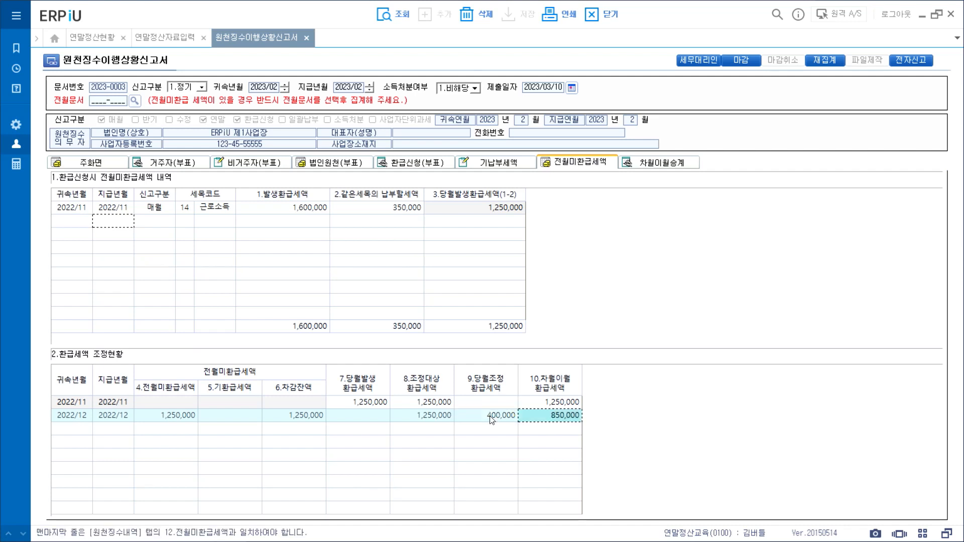
Step: Add a 2023/01 adjustment row with 850,000 unrefunded and 450,000 adjusted
{"action": "key", "text": "Return"}
{"action": "type", "text": "202301"}
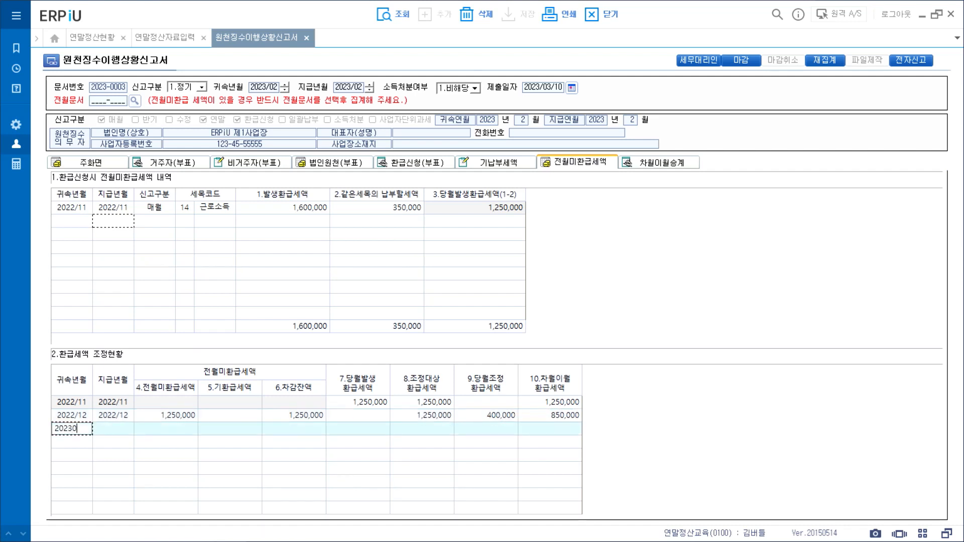
{"action": "key", "text": "Return"}
{"action": "type", "text": "2023/01"}
{"action": "key", "text": "Return"}
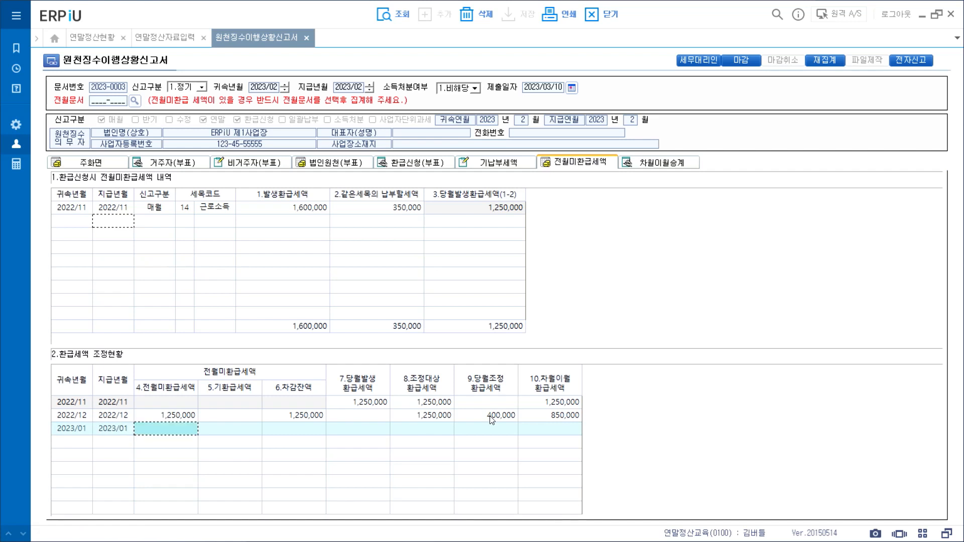
{"action": "type", "text": "8500000"}
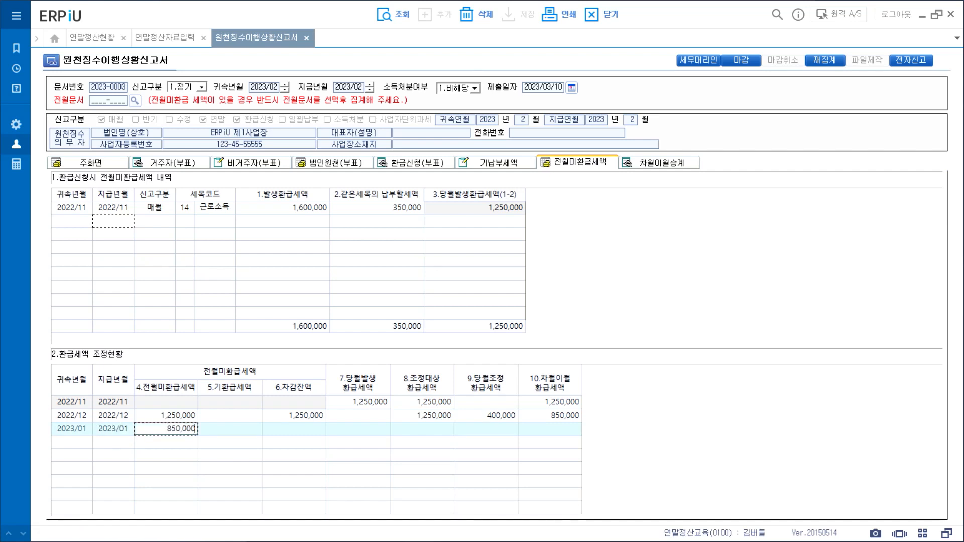
{"action": "key", "text": "Return"}
{"action": "left_click", "coordinate": [494, 427]}
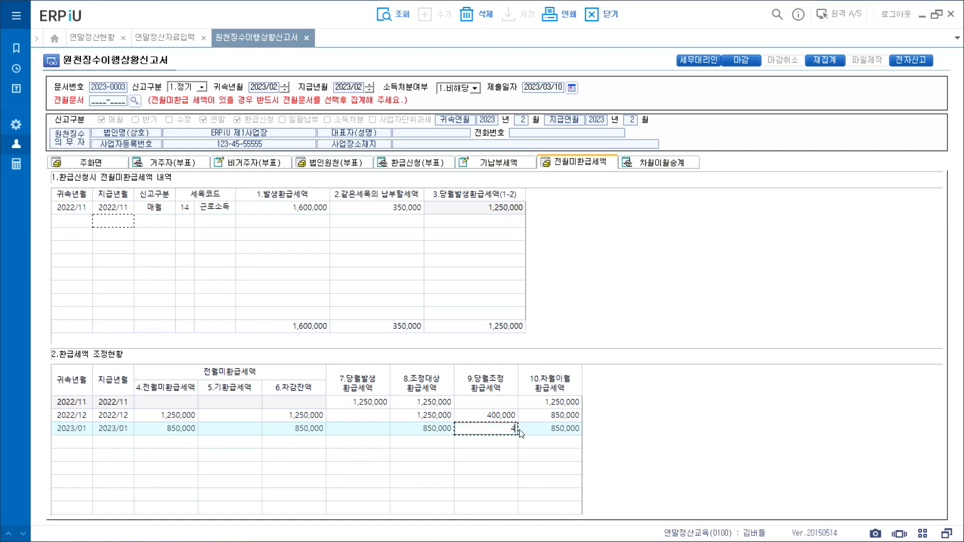
{"action": "type", "text": "4500000"}
{"action": "key", "text": "Return"}
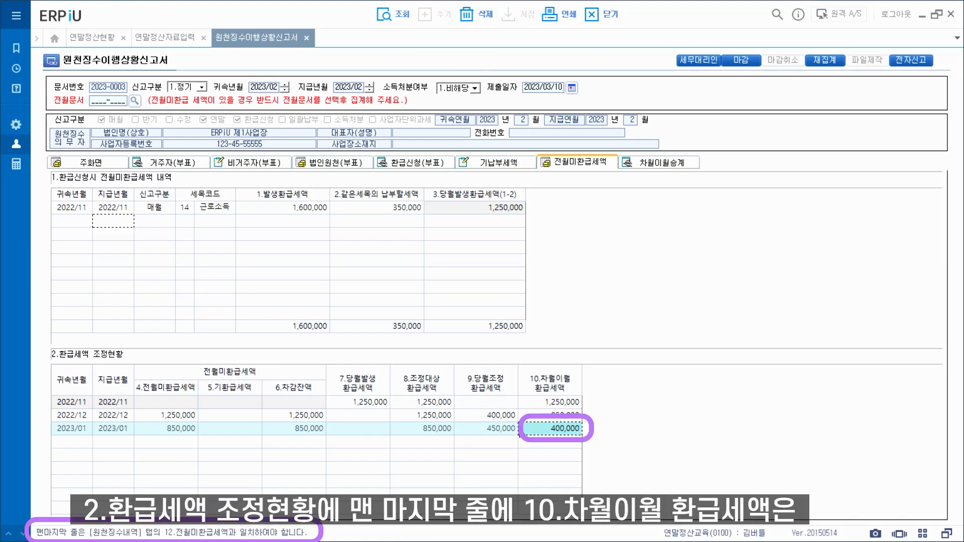
{"action": "left_click", "coordinate": [91, 163]}
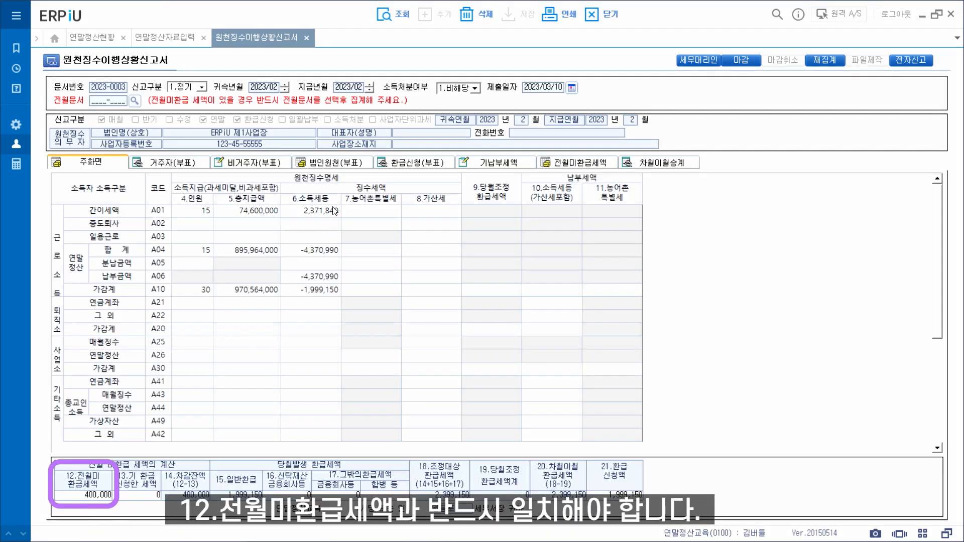
{"action": "left_click", "coordinate": [583, 168]}
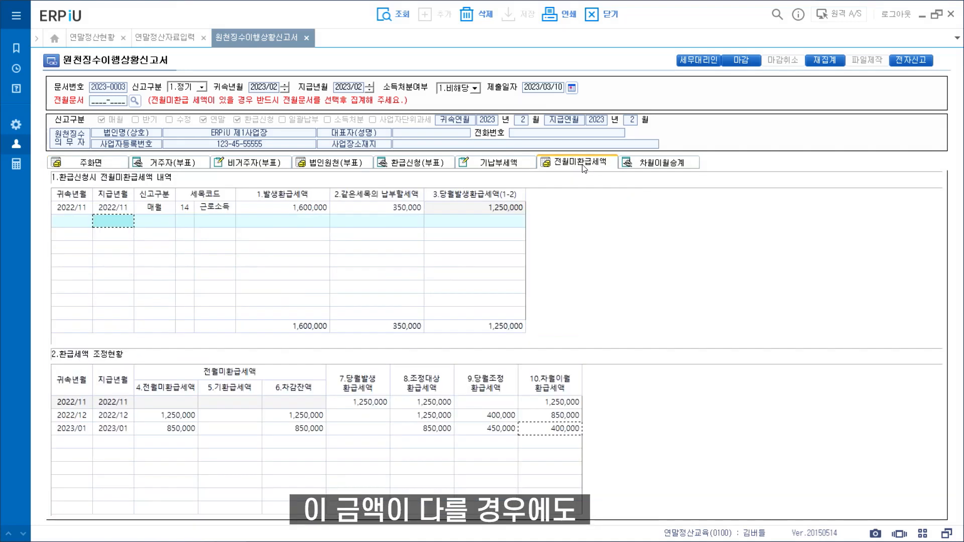